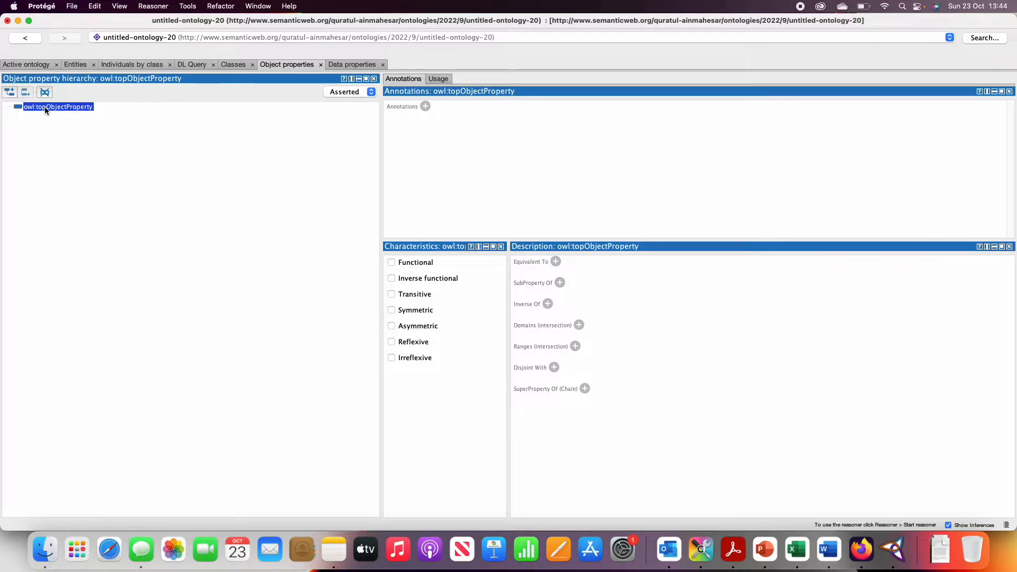
Create an object property named residesAt under owl:topObjectProperty.
click(9, 94)
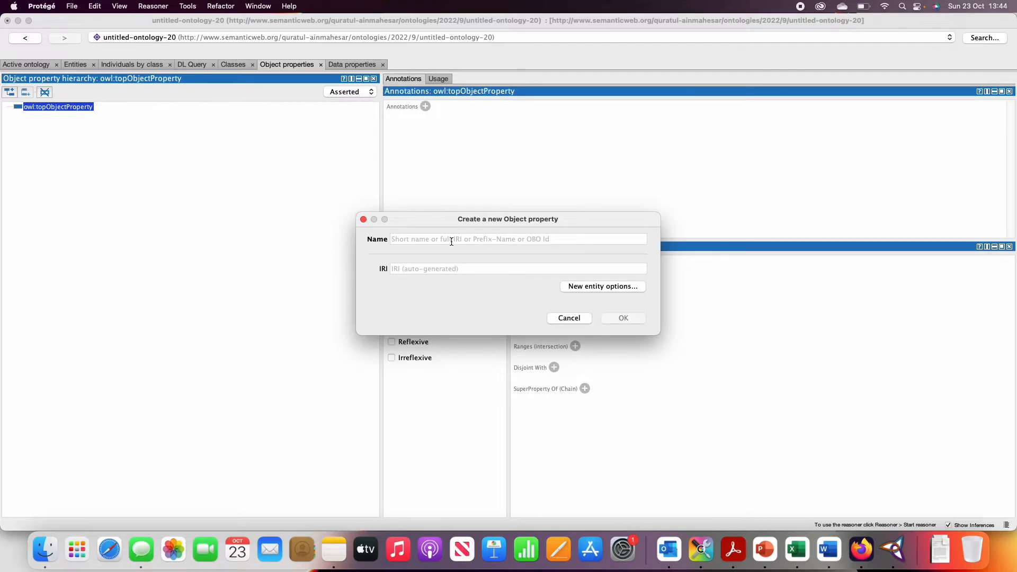
text(residesAt)
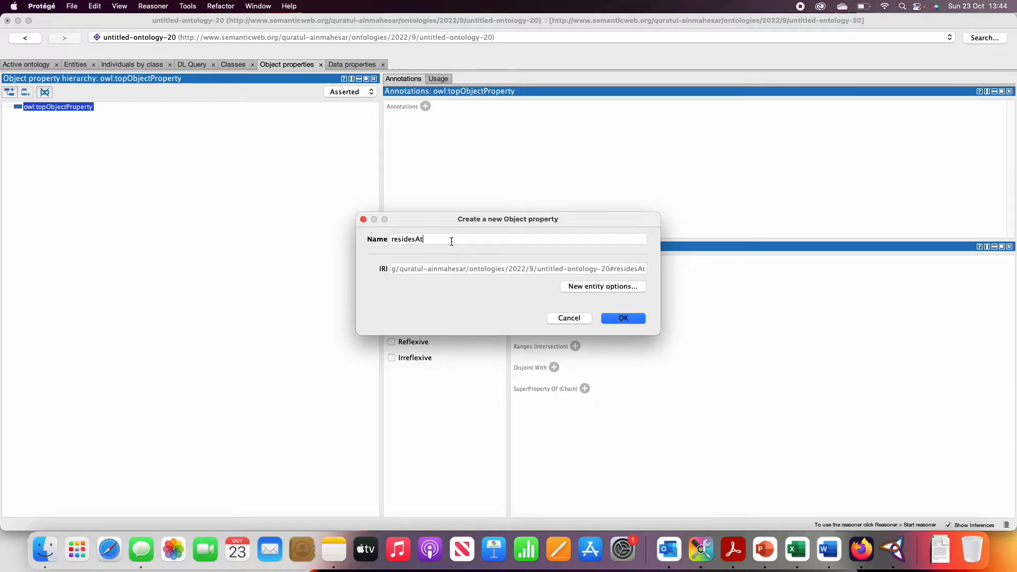
click(623, 318)
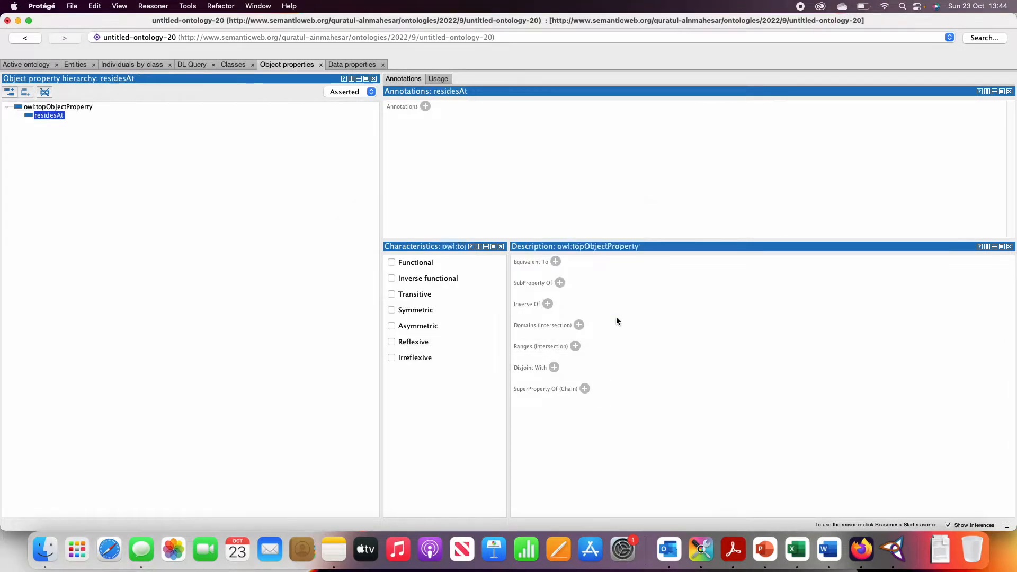
Check the Housing graph in Practical.pdf in Acrobat, and in Protégé add rents as a sub property of residesAt.
click(734, 550)
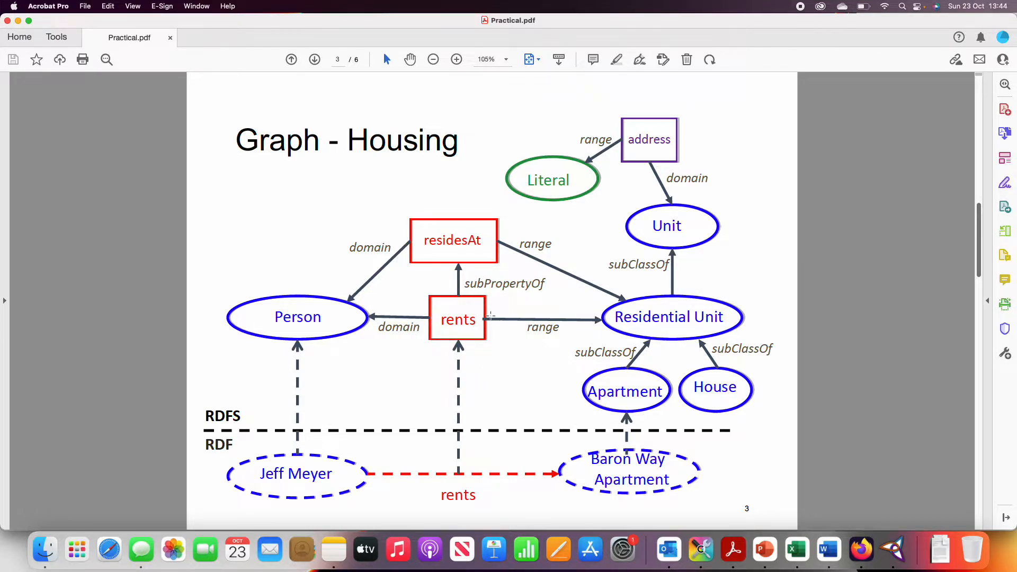
click(892, 550)
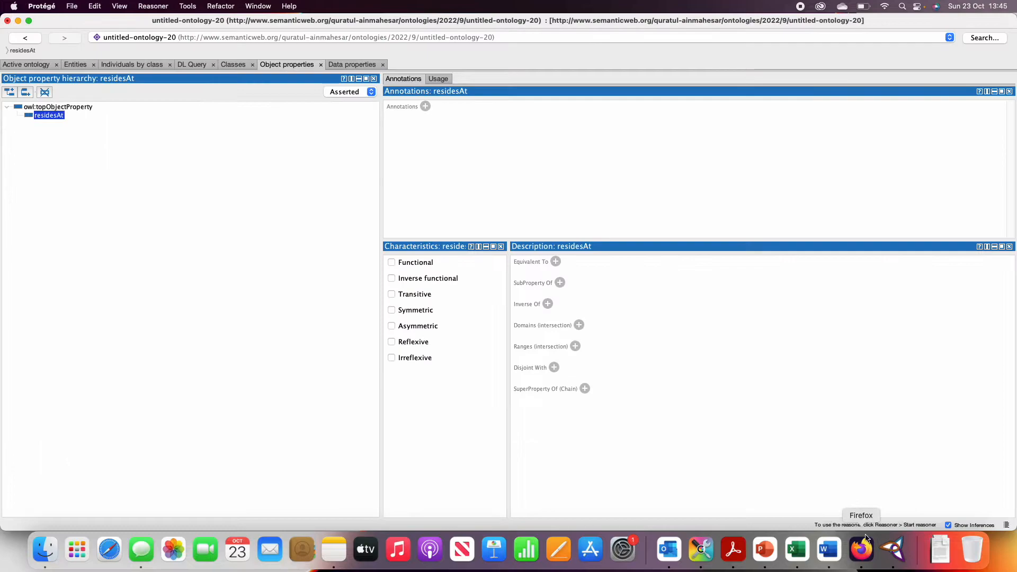
click(61, 106)
click(57, 116)
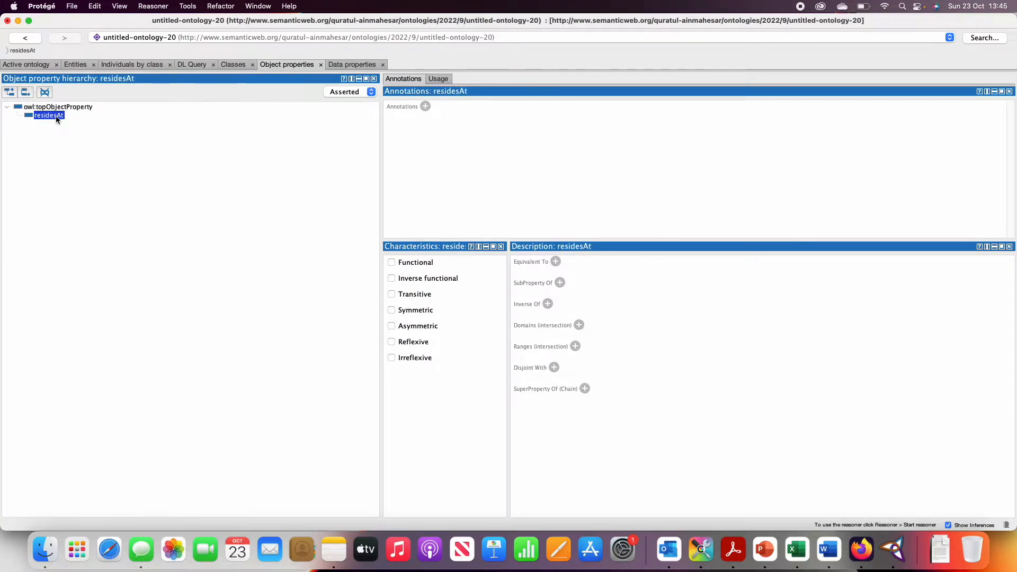
click(10, 92)
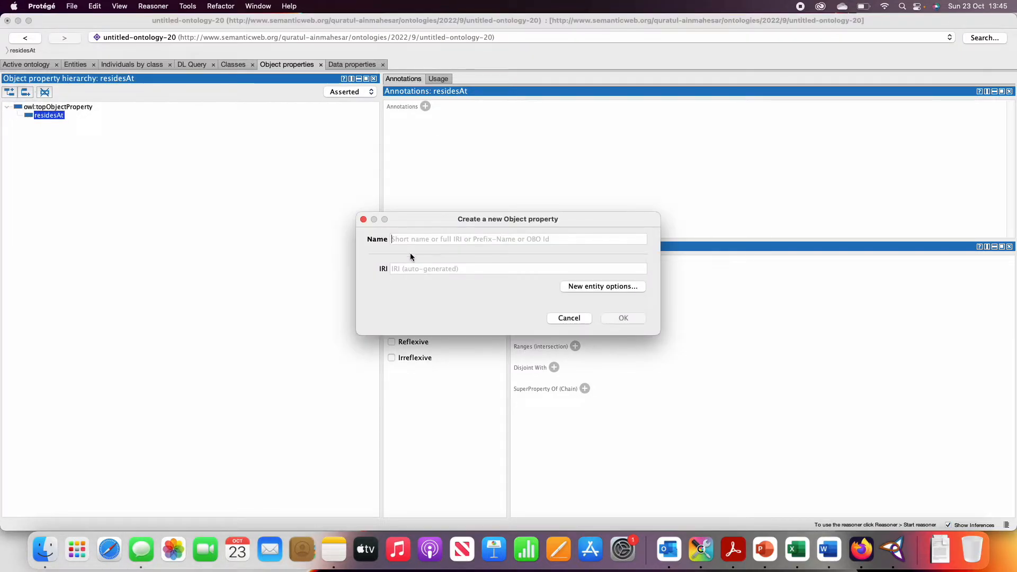
text(rents)
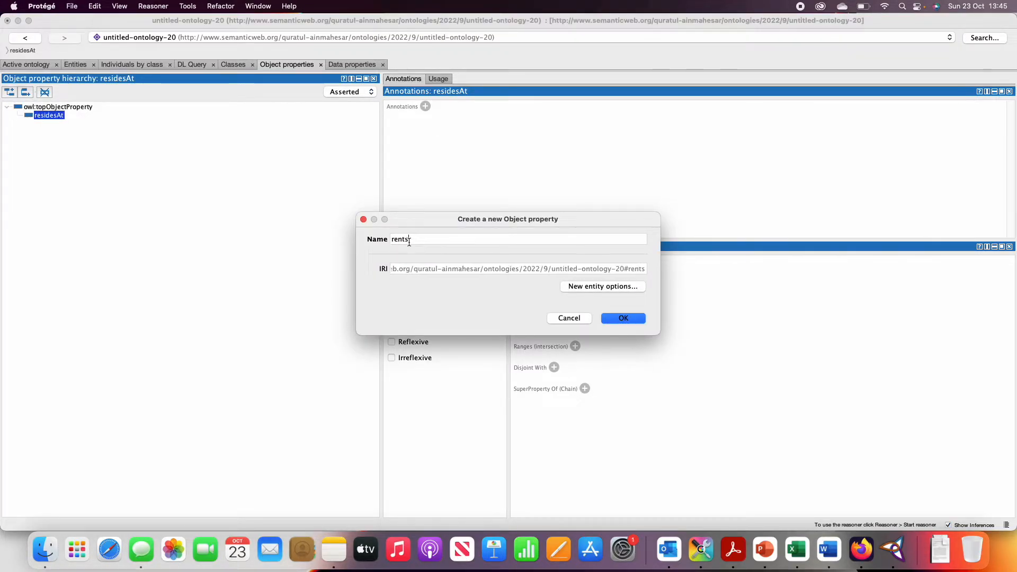
click(621, 318)
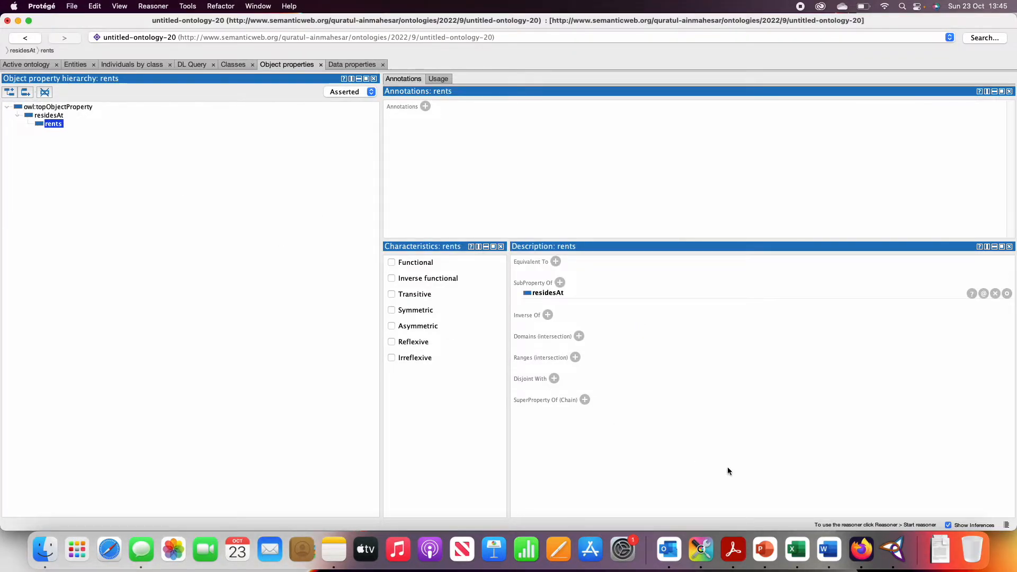
Consult the Housing graph in Acrobat and, back in Protégé, set the domain of residesAt to the Person class.
click(733, 550)
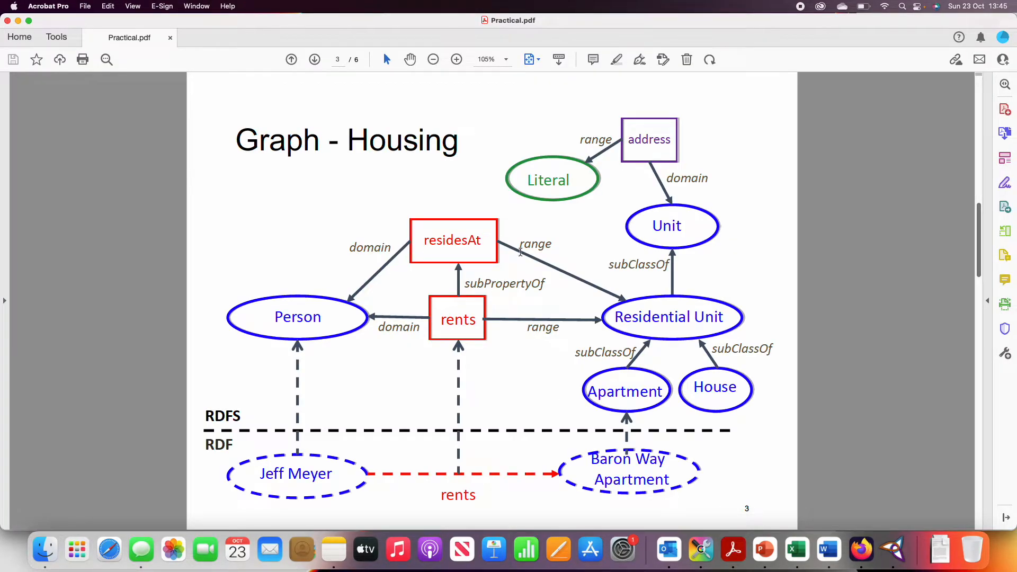
click(894, 549)
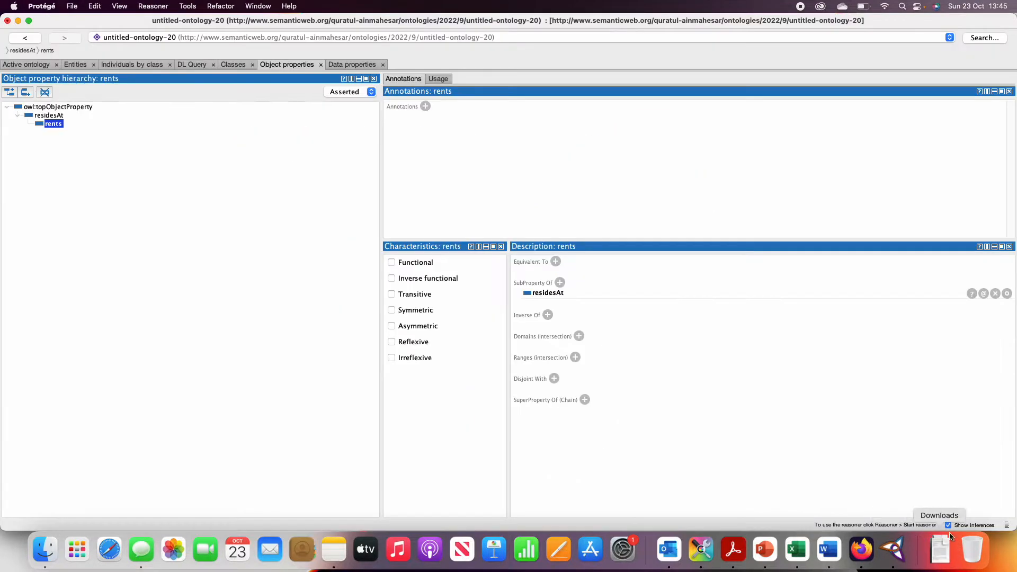
click(48, 116)
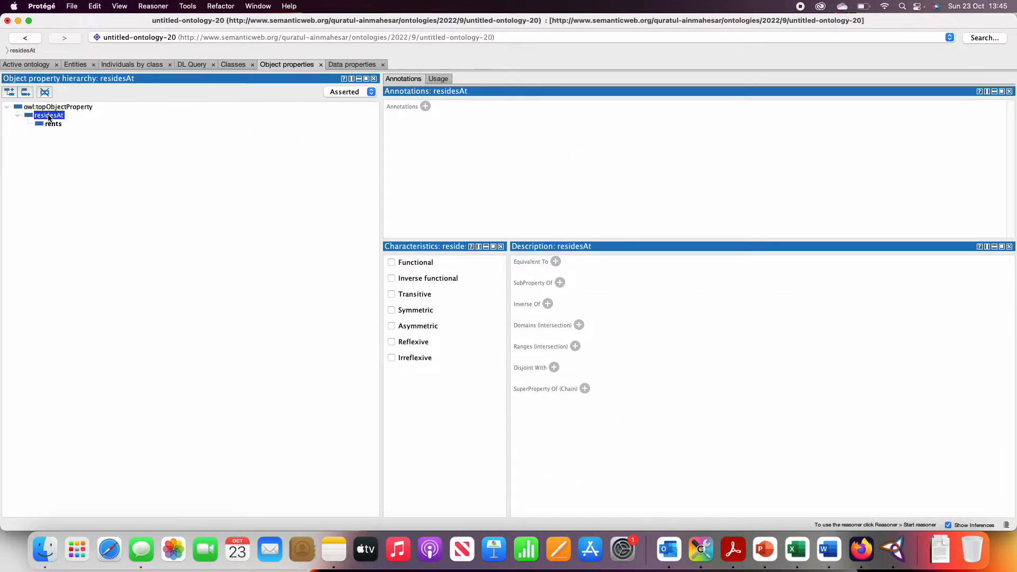
click(579, 324)
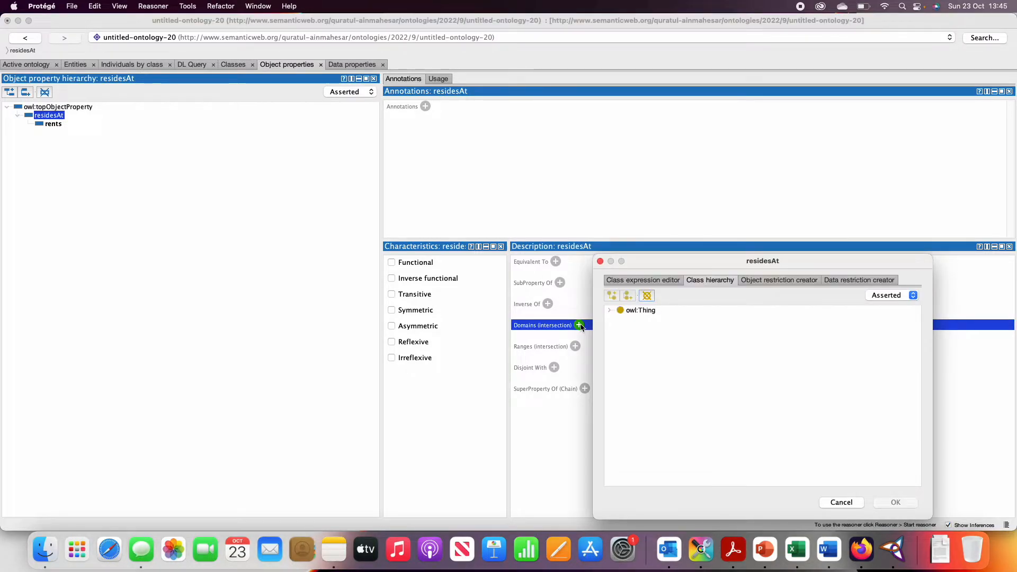
drag(657, 259, 622, 236)
click(734, 551)
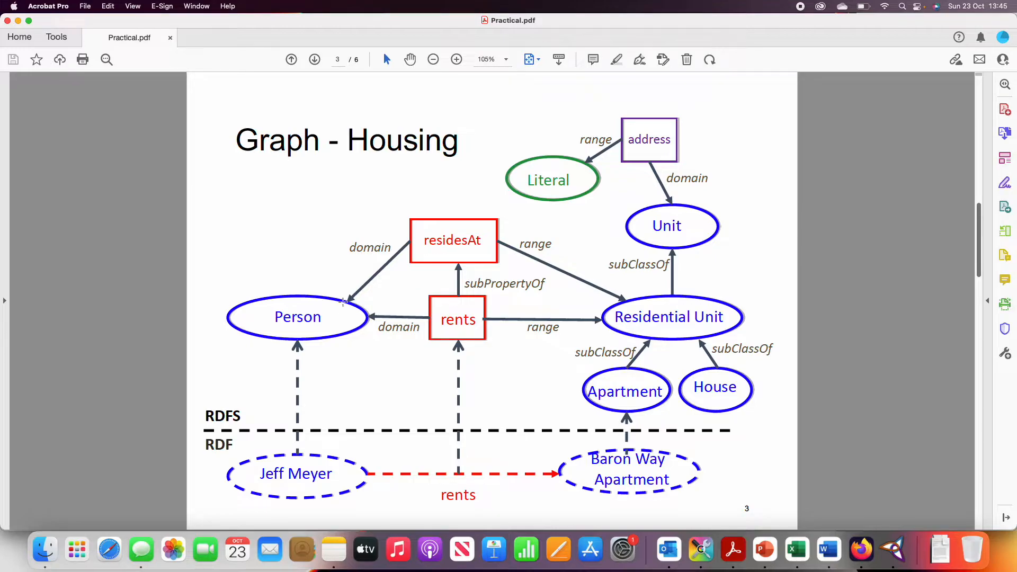
click(893, 550)
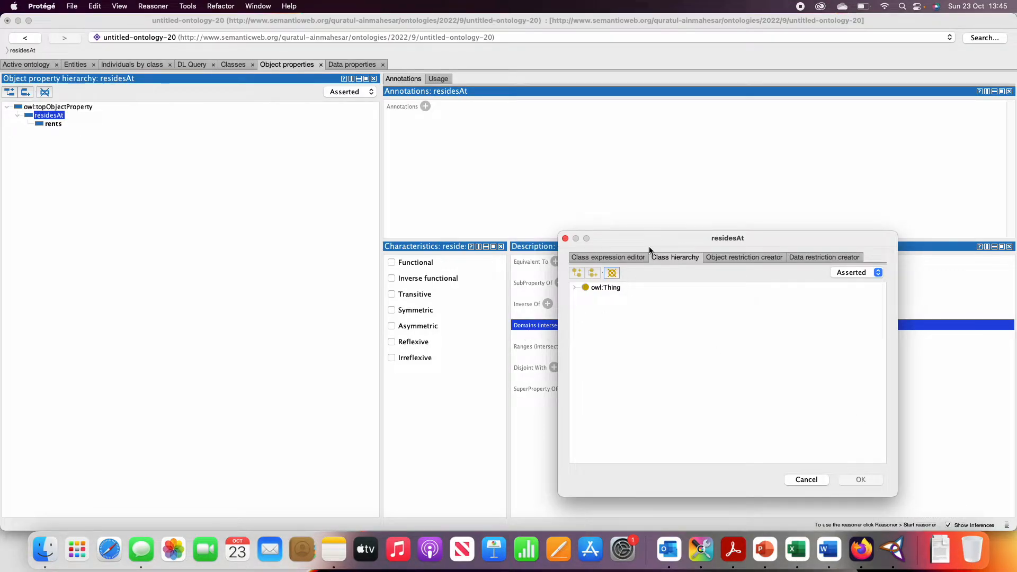
drag(647, 239, 551, 155)
click(522, 173)
click(579, 172)
click(630, 175)
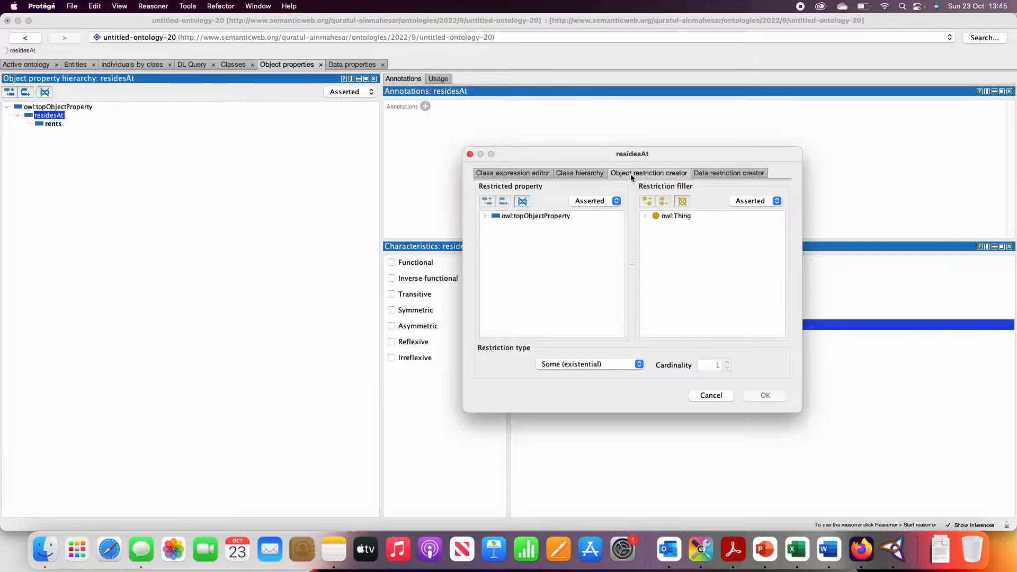
click(583, 175)
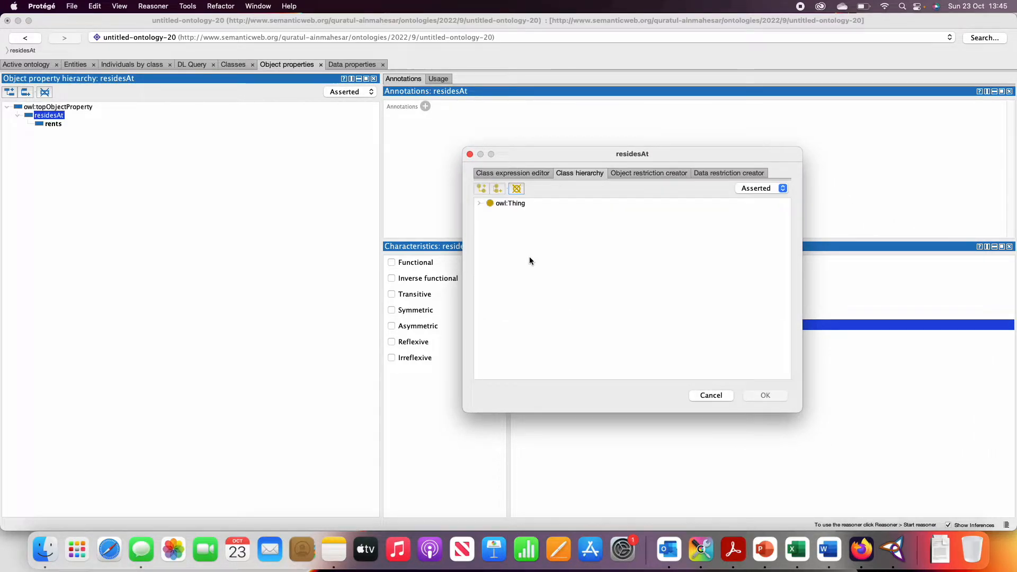
click(479, 205)
click(490, 219)
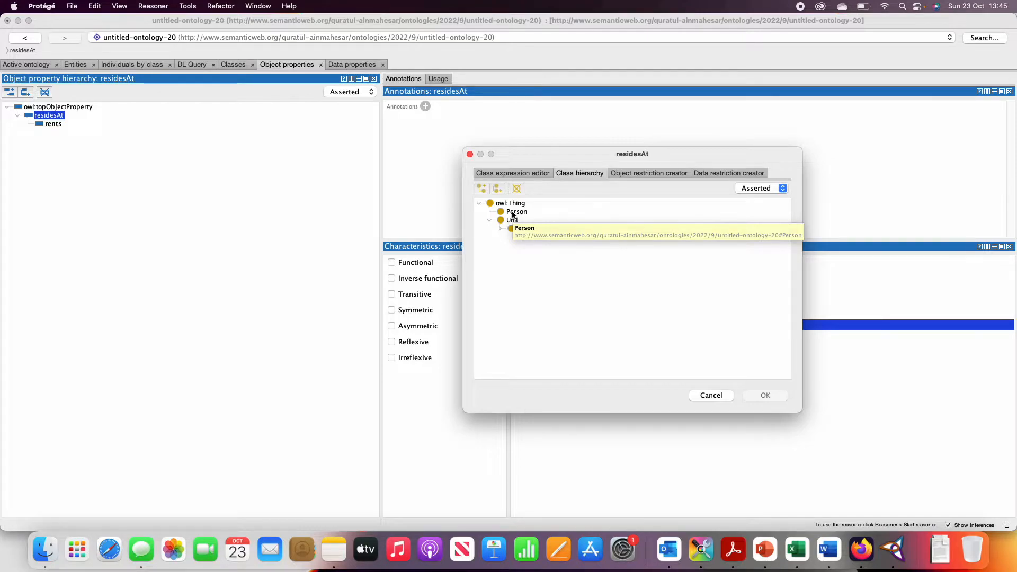
click(513, 213)
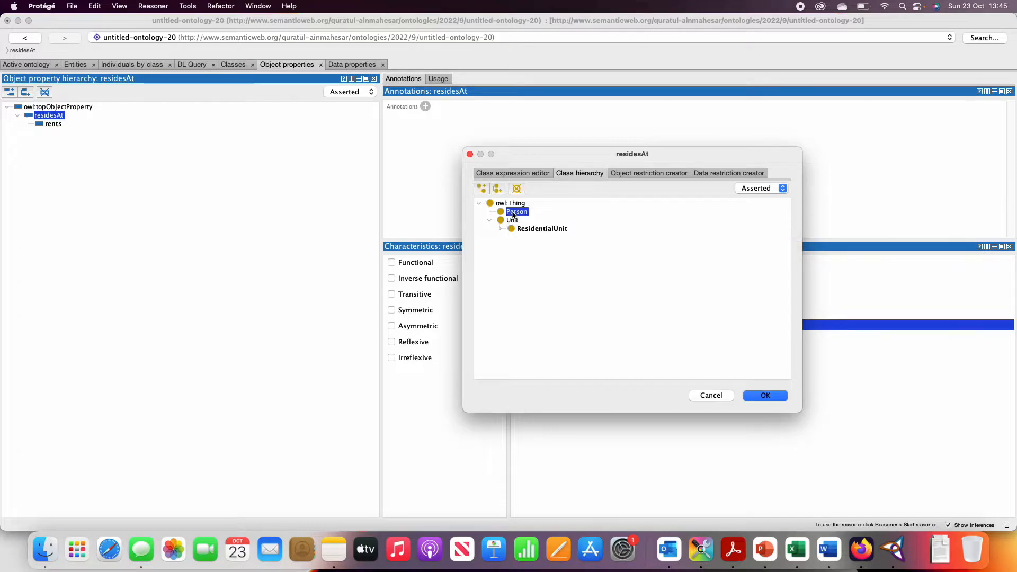
click(769, 395)
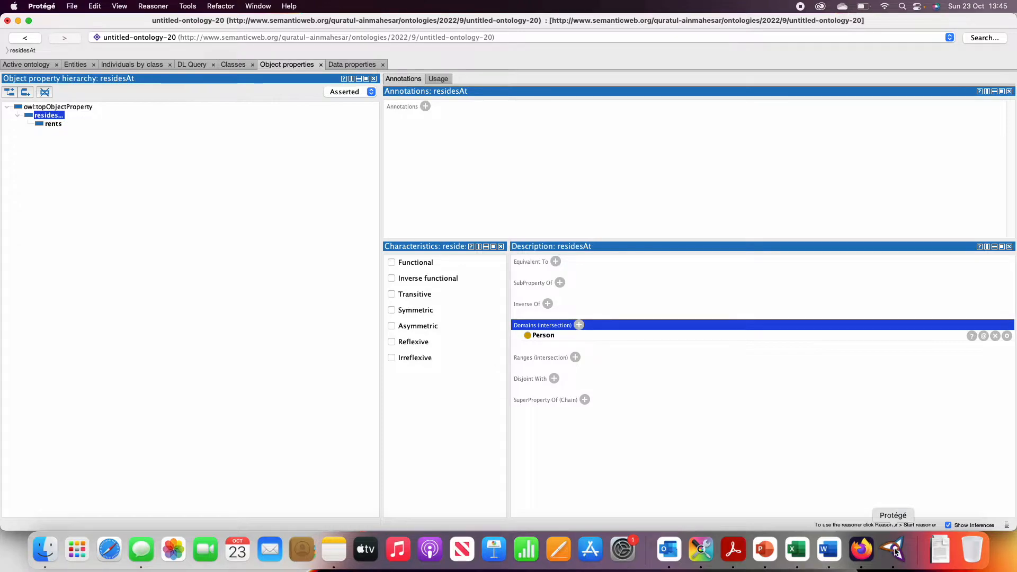
Consult the Housing graph in Acrobat and, back in Protégé, set the range of residesAt to the ResidentialUnit class.
click(735, 549)
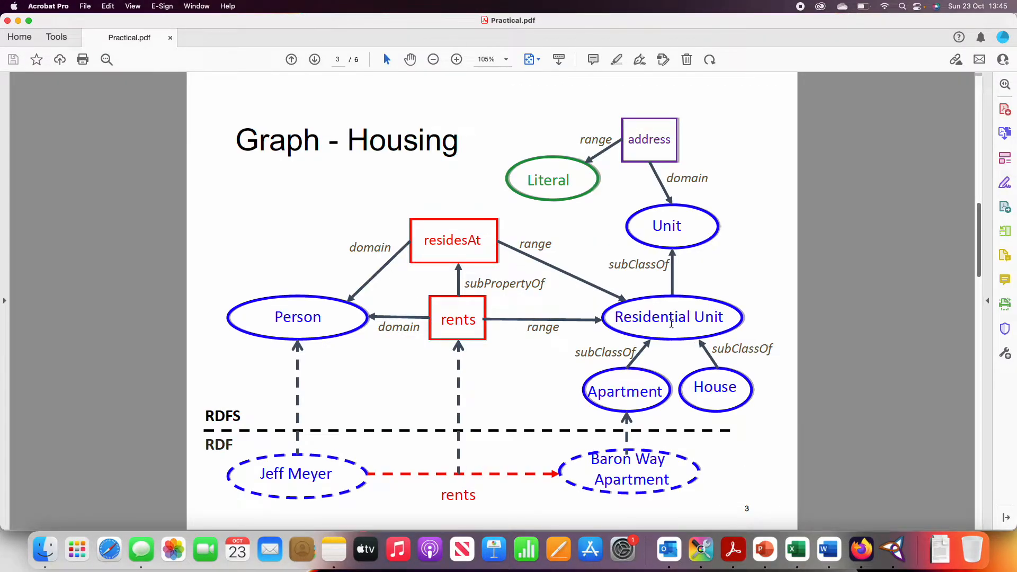
click(894, 550)
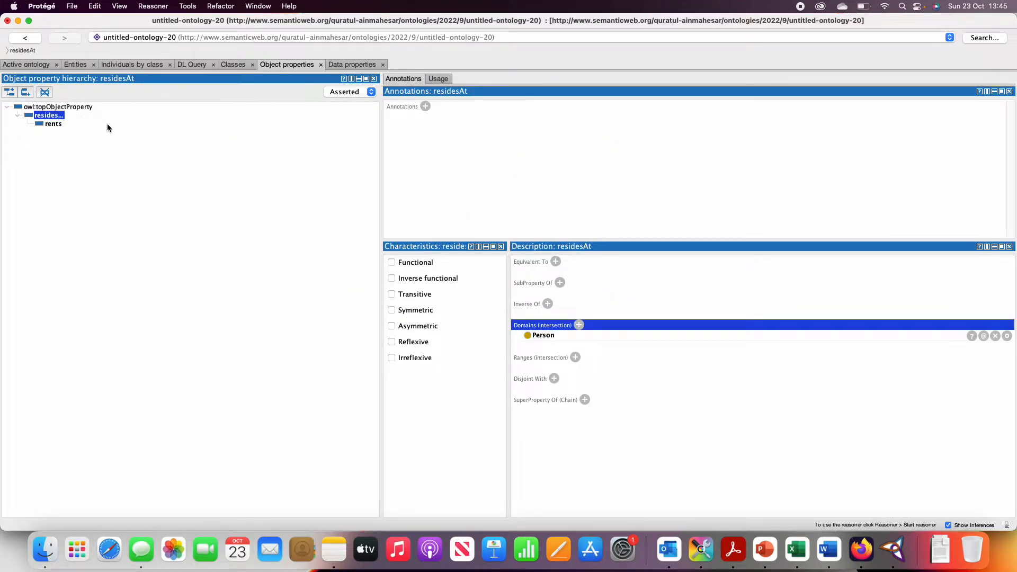
click(575, 357)
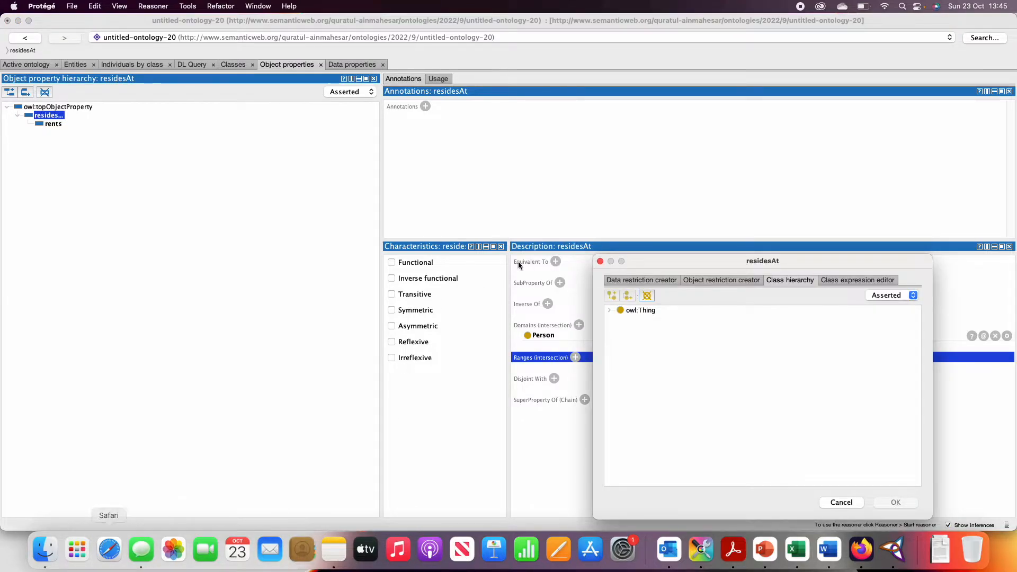
drag(482, 134, 467, 66)
click(481, 88)
click(506, 88)
click(340, 117)
click(351, 133)
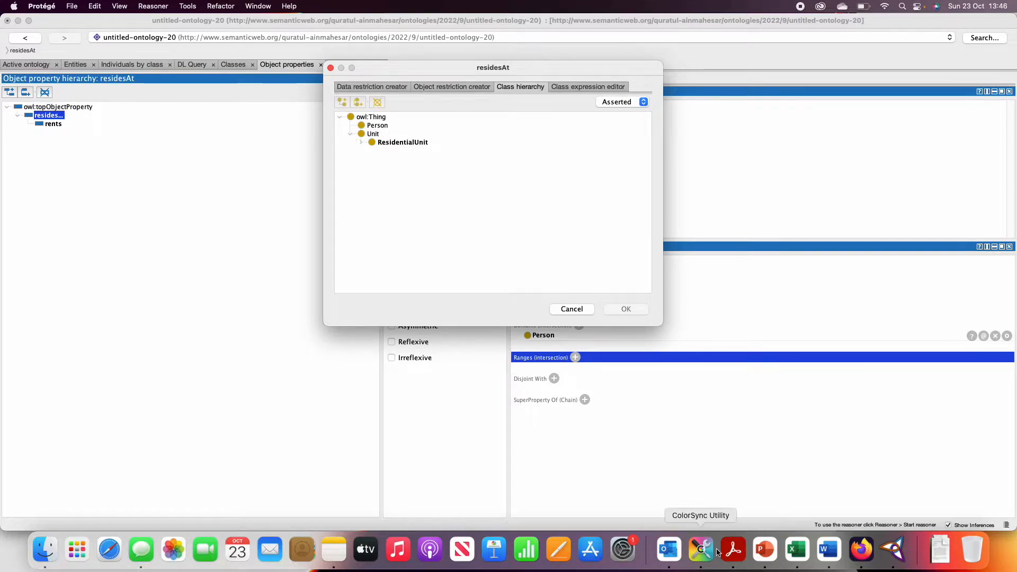
click(734, 550)
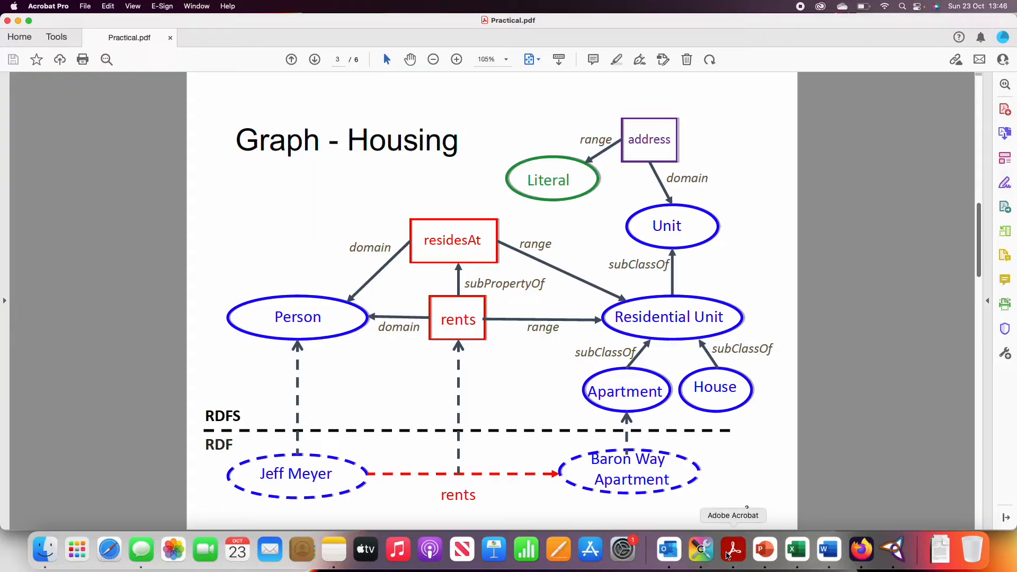
click(893, 550)
click(361, 142)
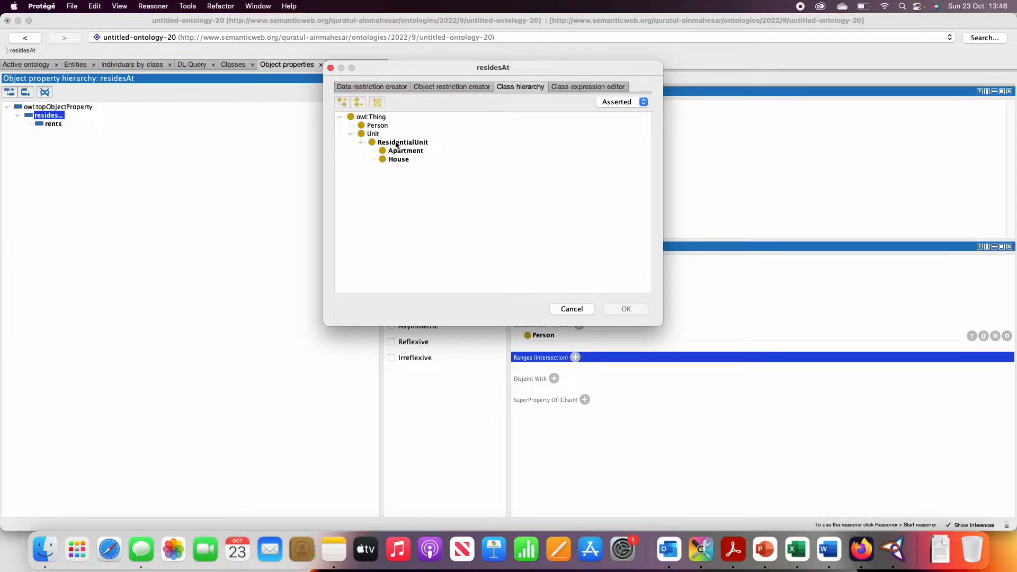
click(396, 143)
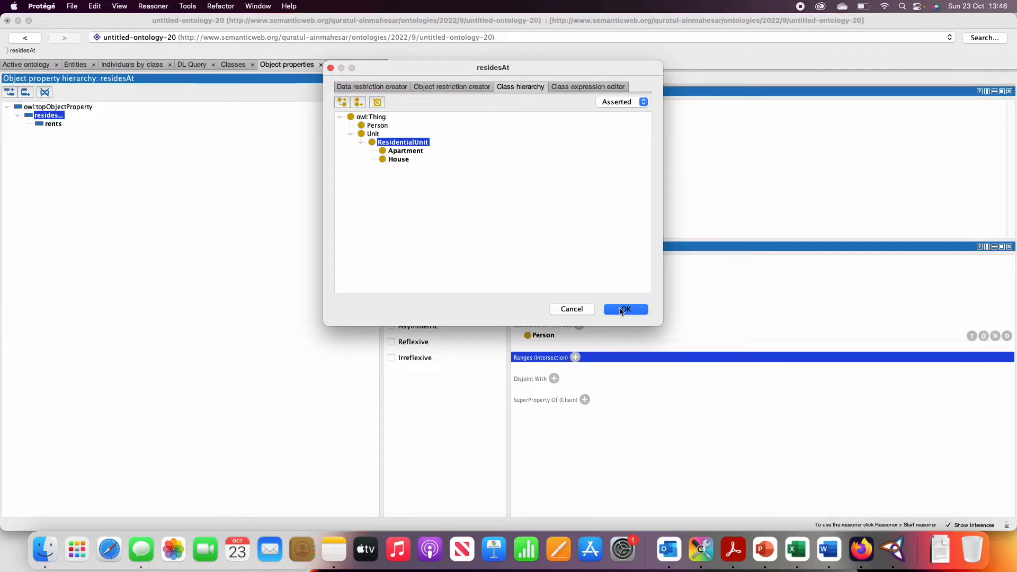
click(624, 309)
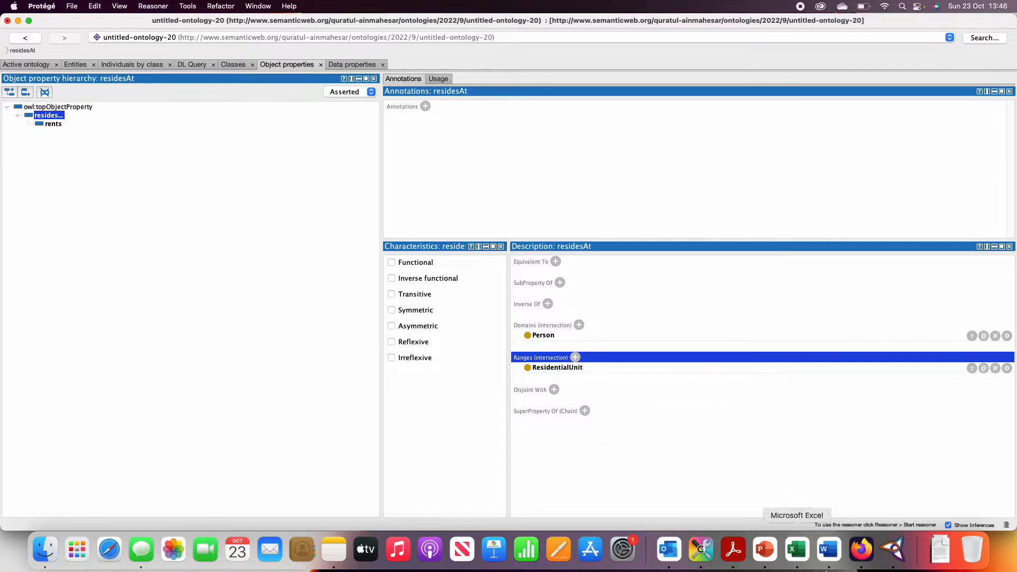
Consult the color scheme and Housing graph in Acrobat and, back in Protégé, create a data property named address under owl:topDataProperty.
click(736, 556)
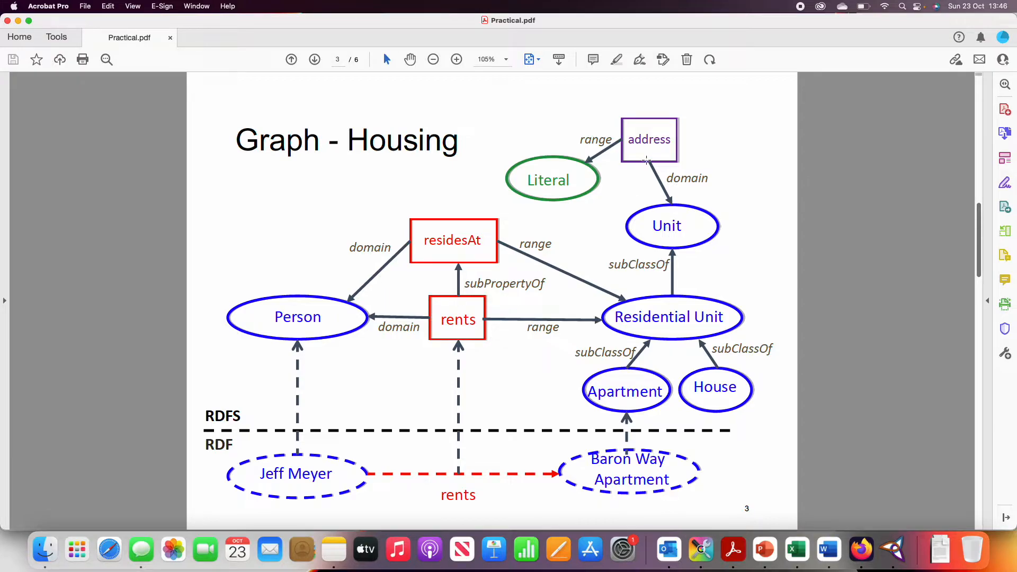
scroll(567, 263, up, 3)
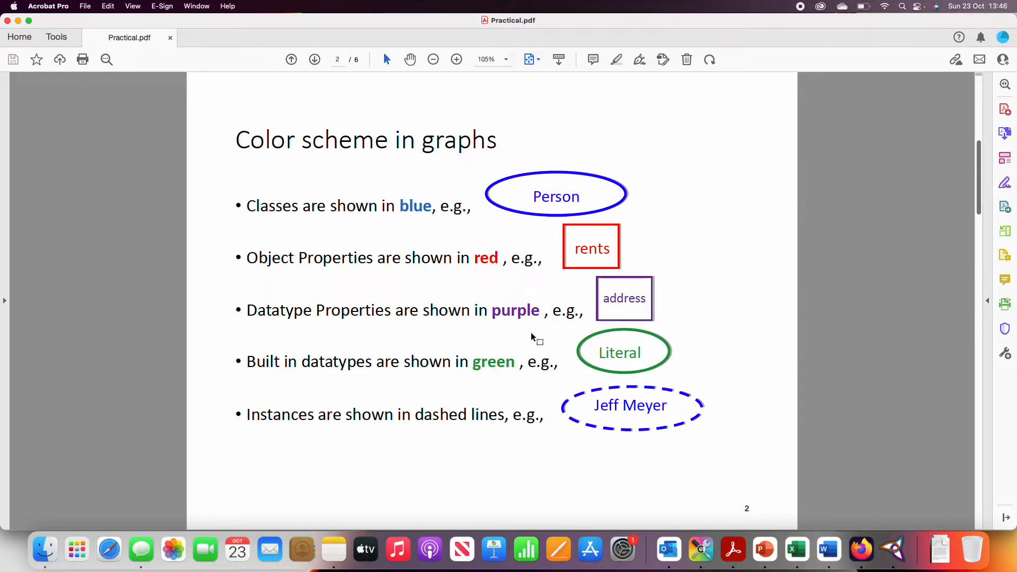
scroll(531, 332, down, 3)
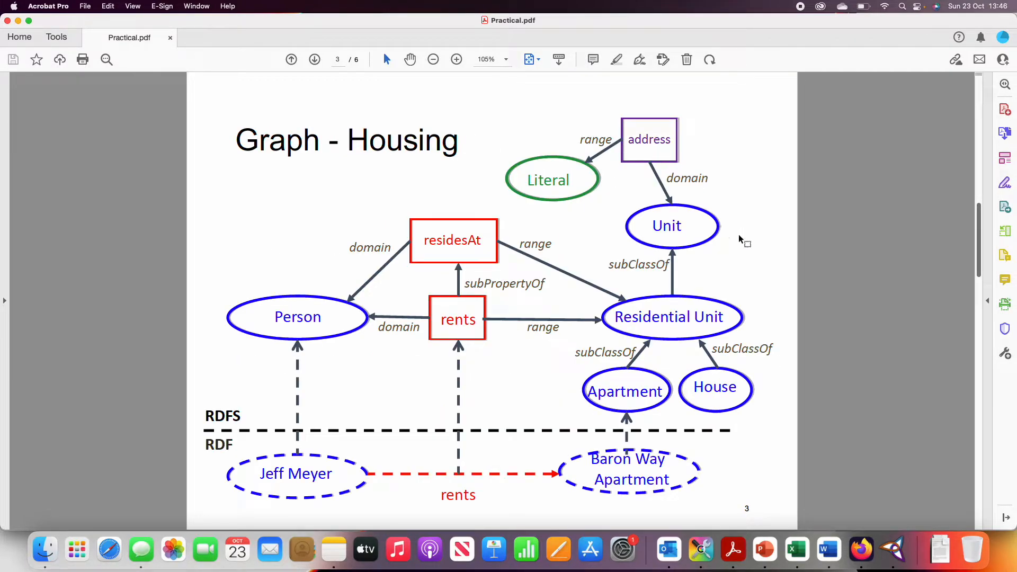
click(893, 551)
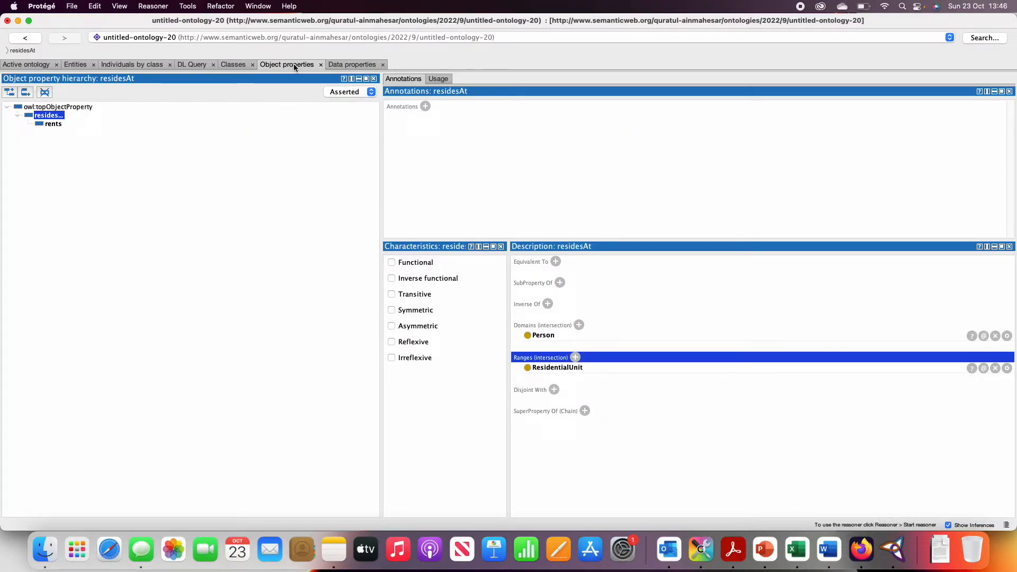
click(342, 65)
click(44, 109)
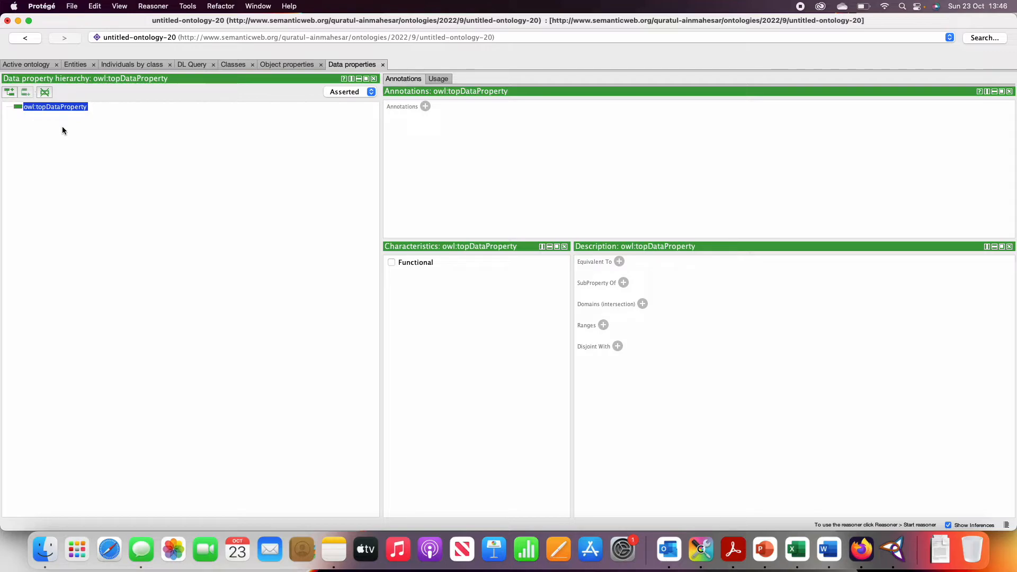
click(10, 93)
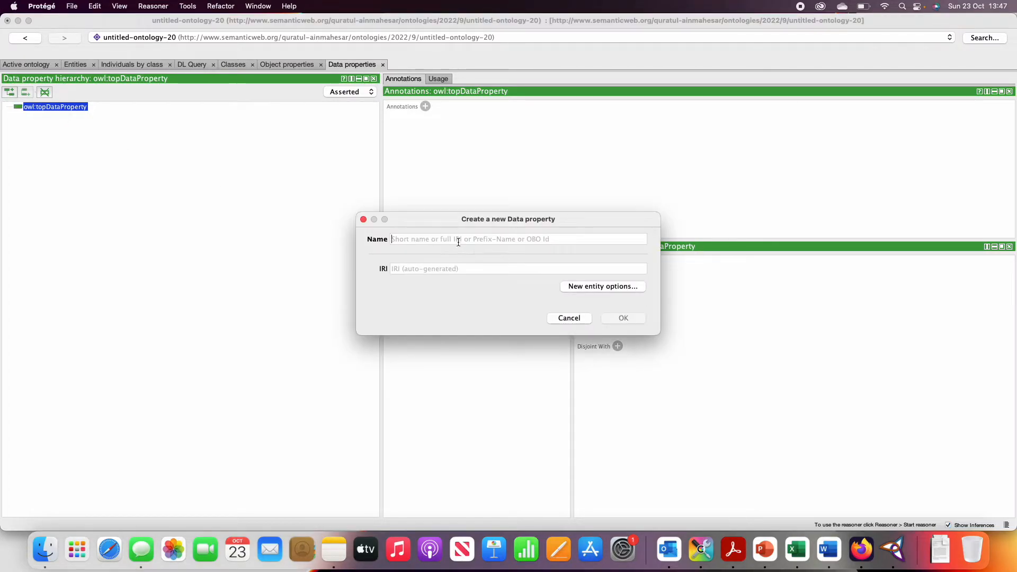
text(address)
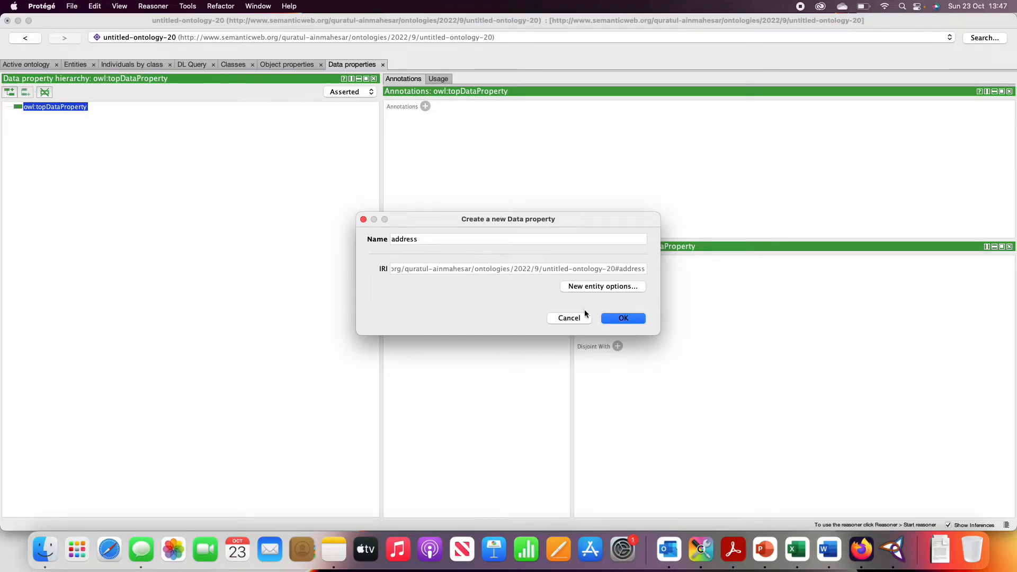
click(624, 319)
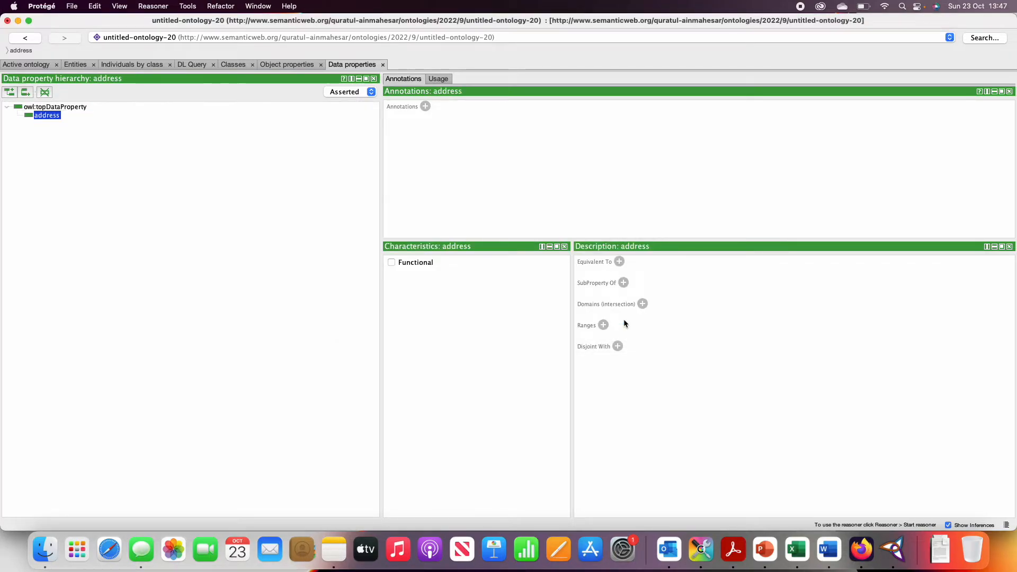
Consult the Housing graph in Acrobat and, back in Protégé, set the domain of the address data property to the Unit class.
click(734, 549)
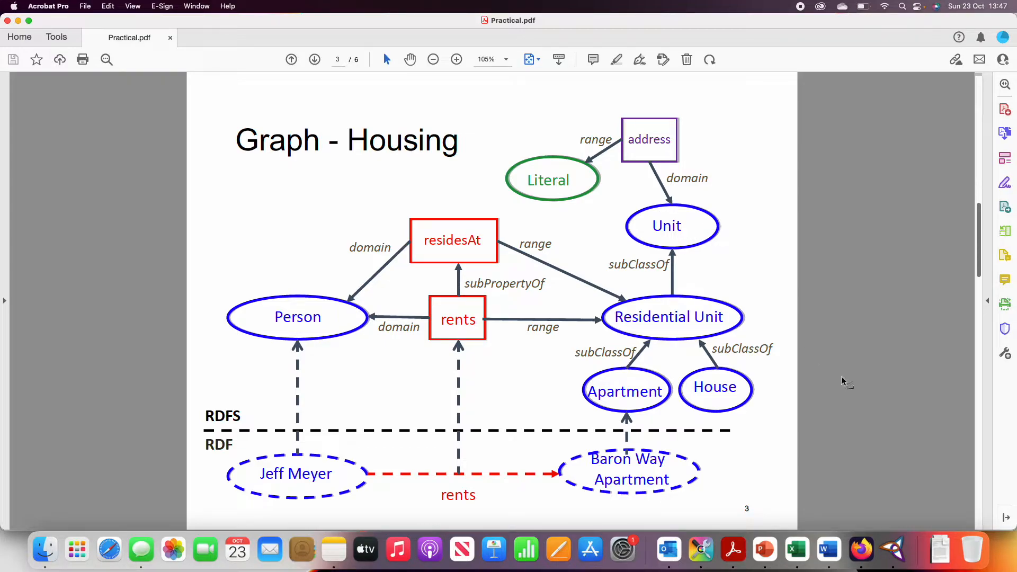
click(893, 550)
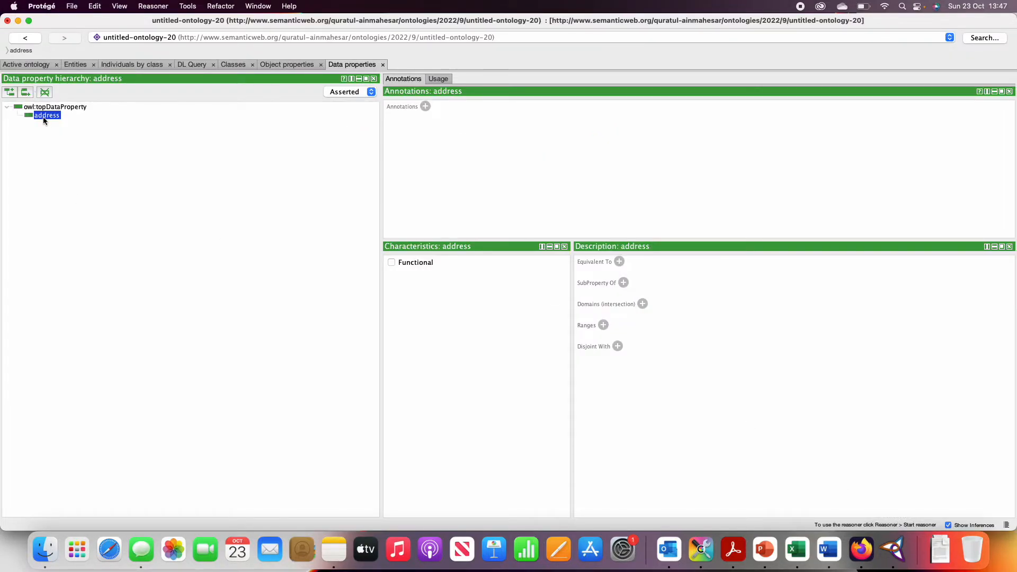
click(643, 305)
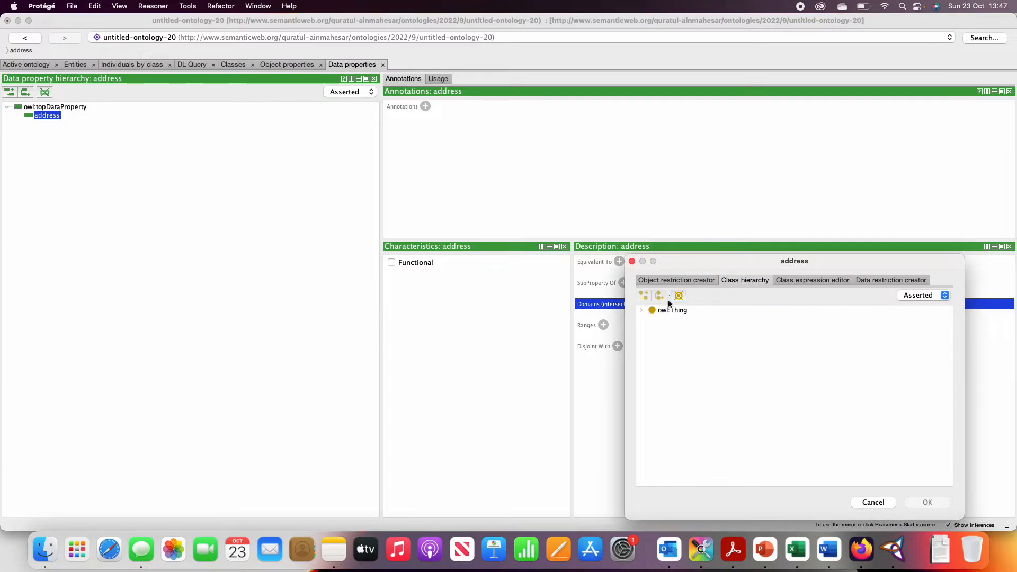
drag(701, 256, 493, 142)
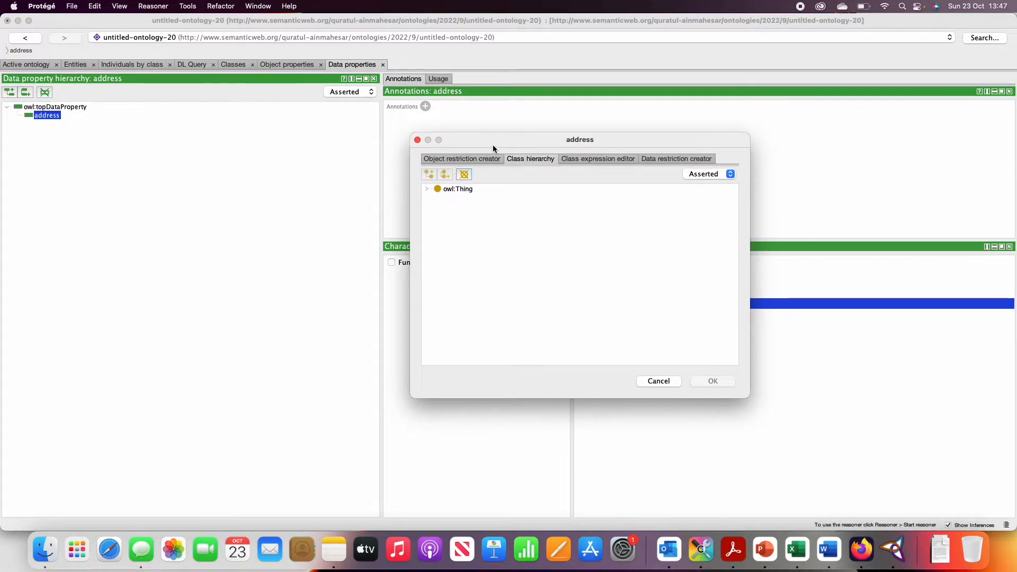
click(427, 191)
click(438, 206)
click(735, 551)
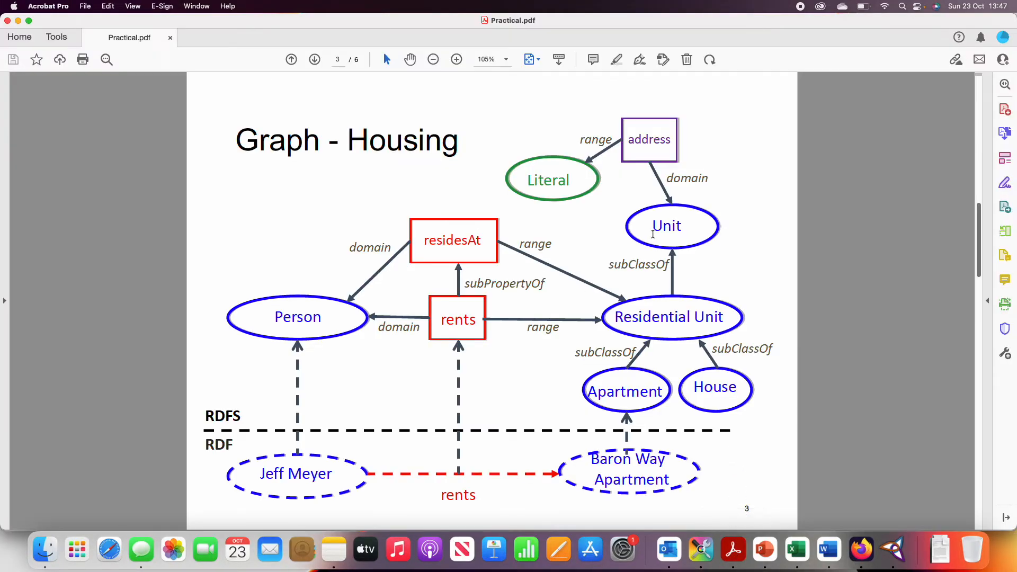
click(895, 551)
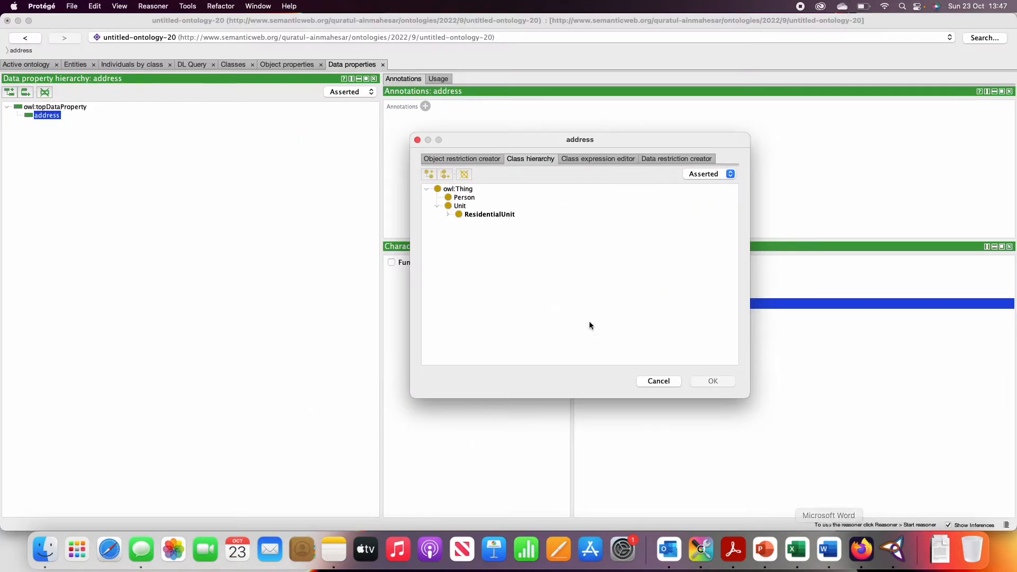
click(459, 205)
click(706, 380)
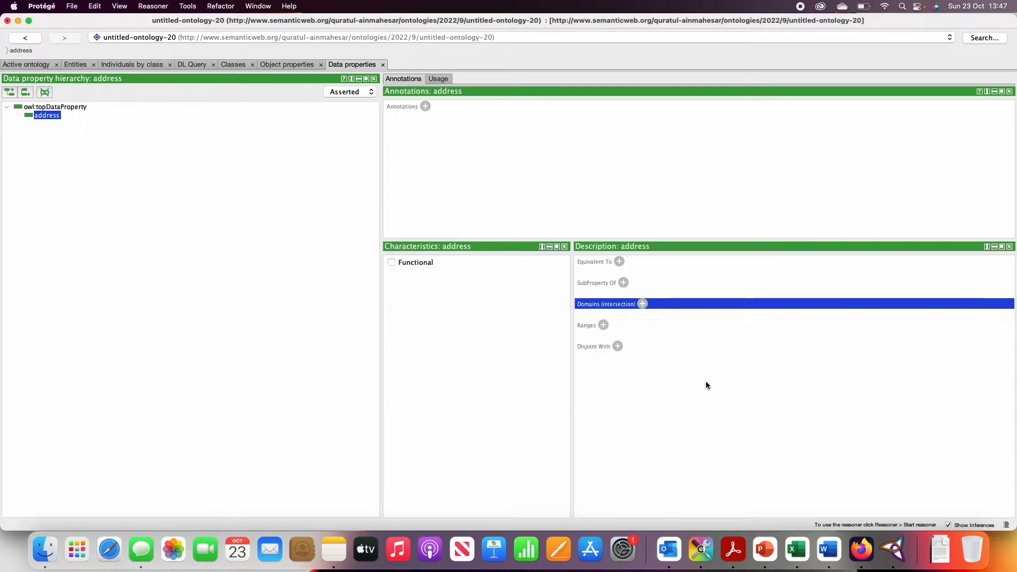
Check the Housing graph in Acrobat and, in Protégé, set the range of address to the built-in datatype rdfs:Literal.
click(734, 550)
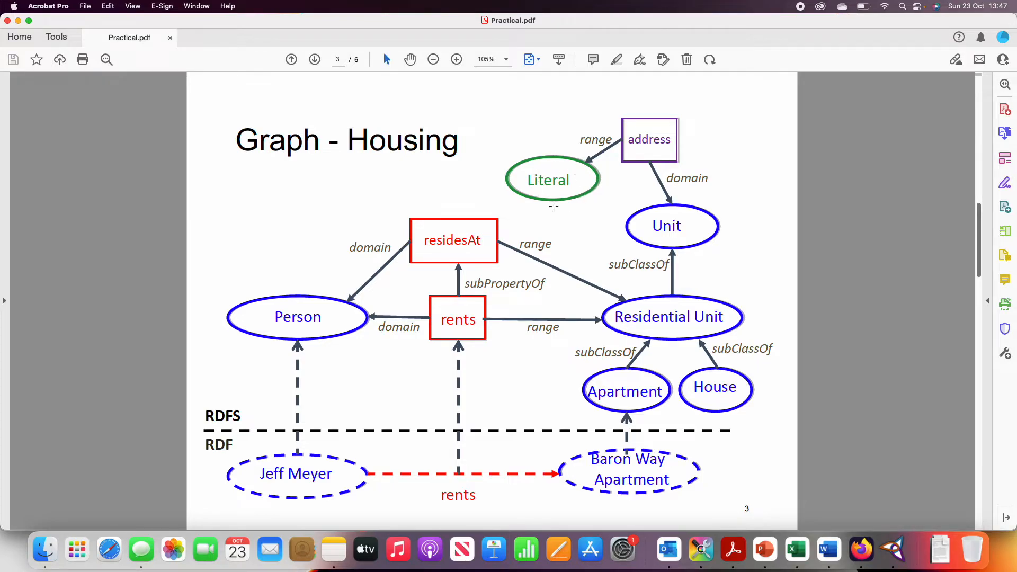
click(893, 550)
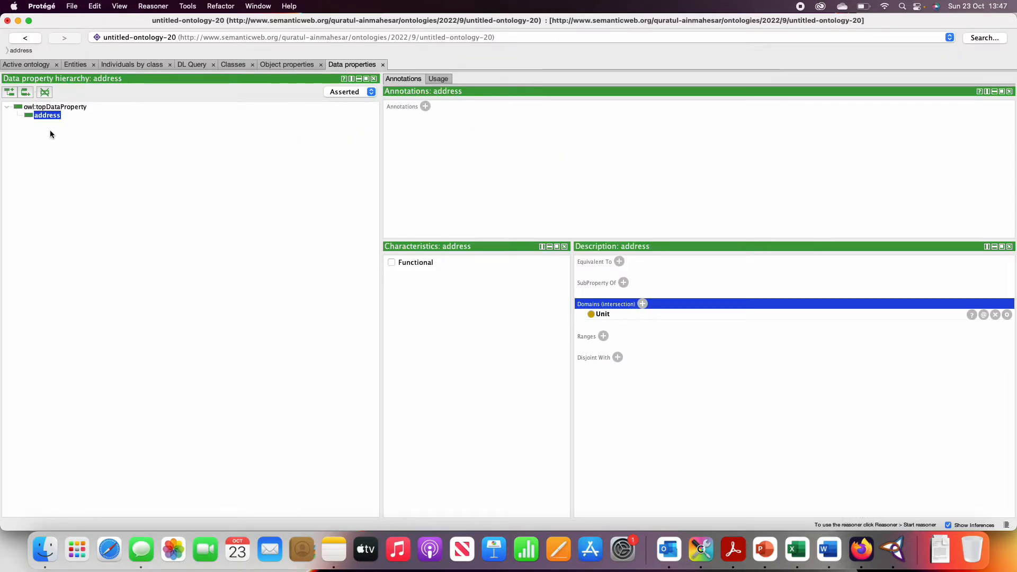
click(603, 336)
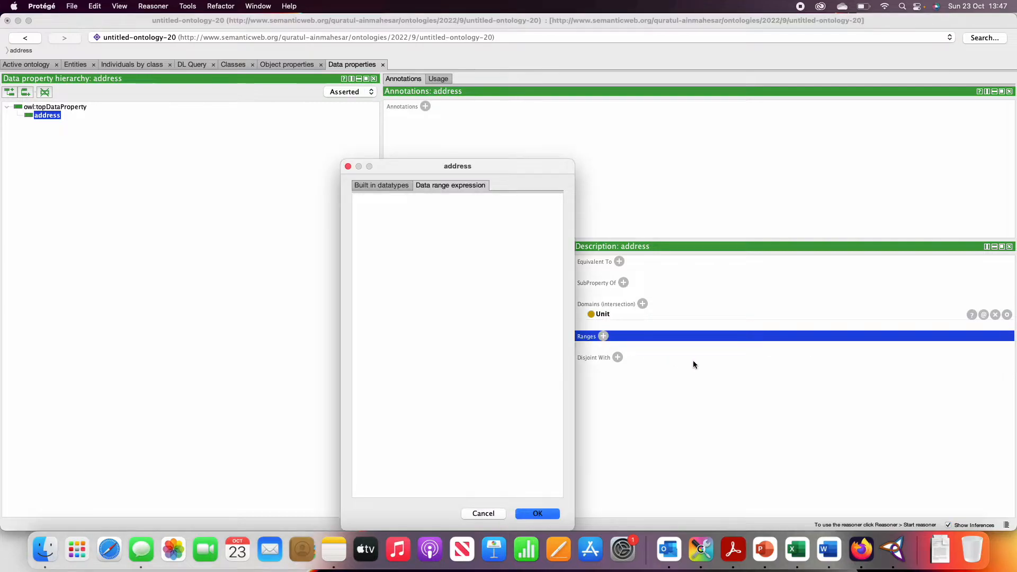
click(394, 186)
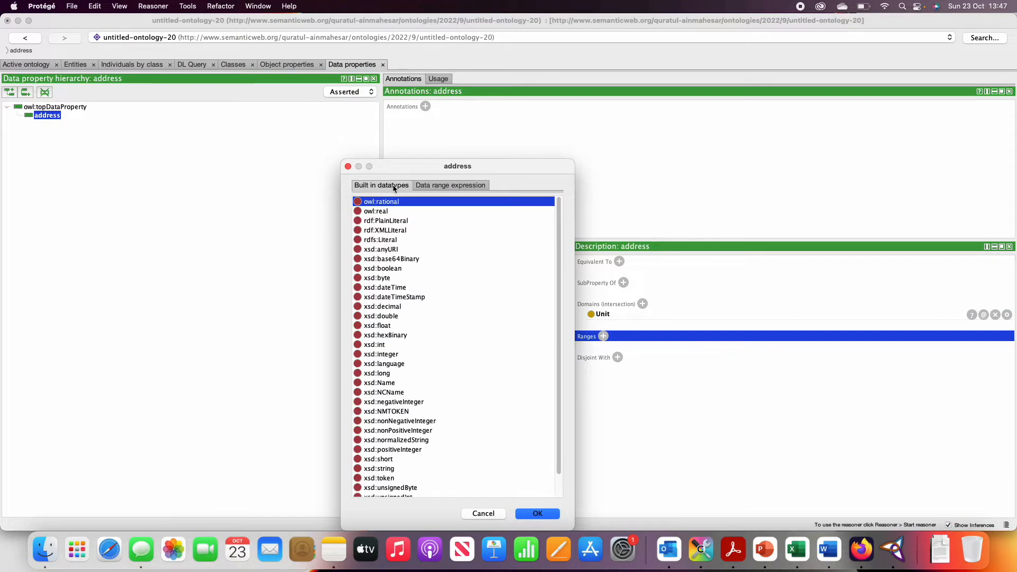
click(381, 241)
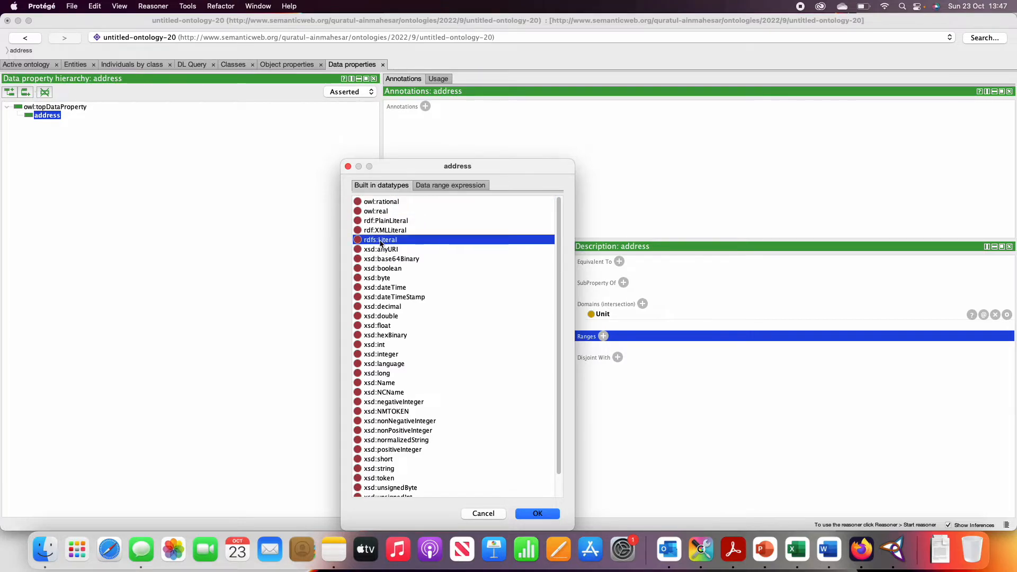
click(536, 514)
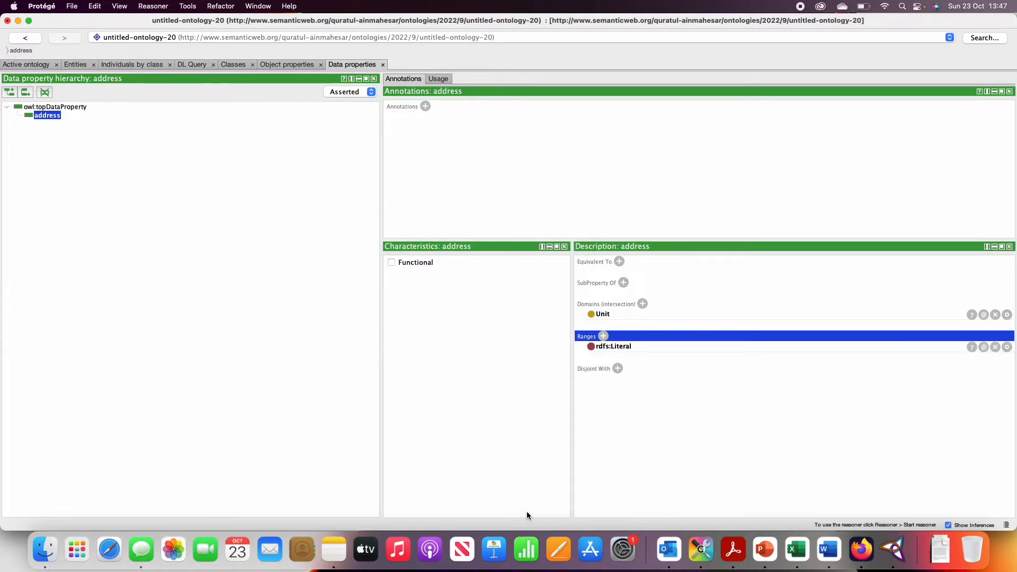
Check the instances in the Acrobat graph and, in Protégé, add an individual to the Person class, named after the person in the graph.
click(742, 561)
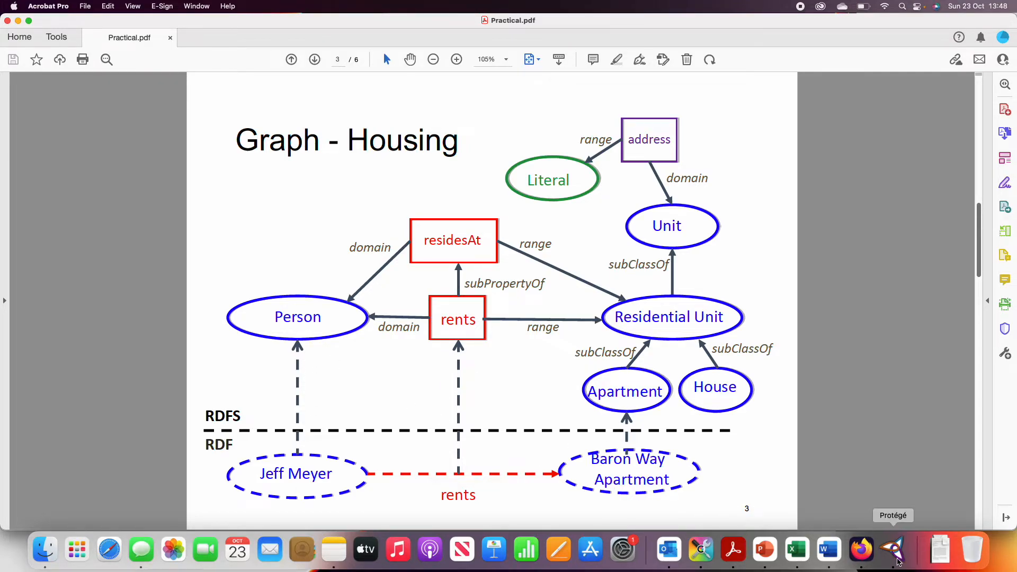
click(898, 559)
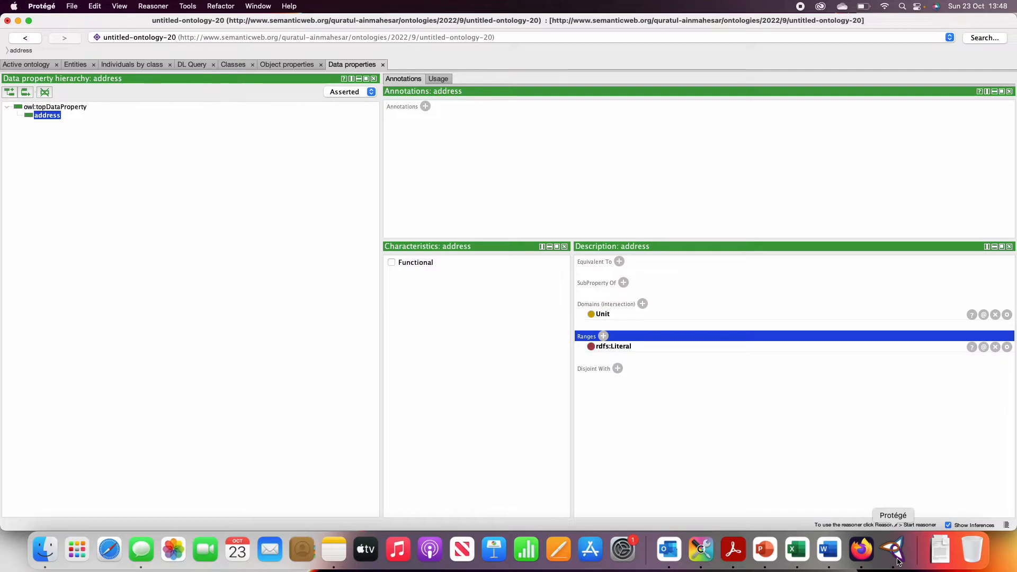
click(124, 65)
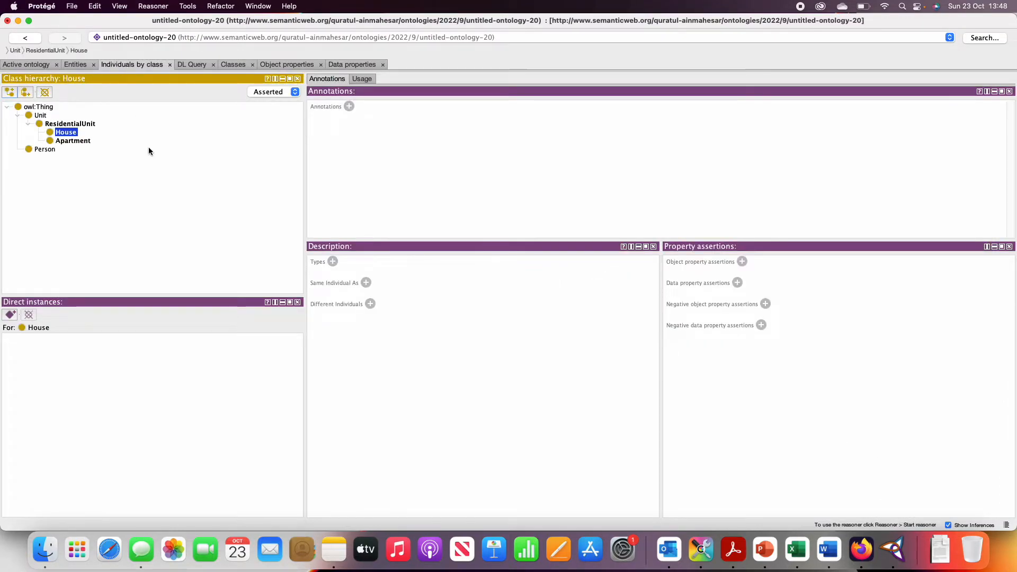
click(40, 151)
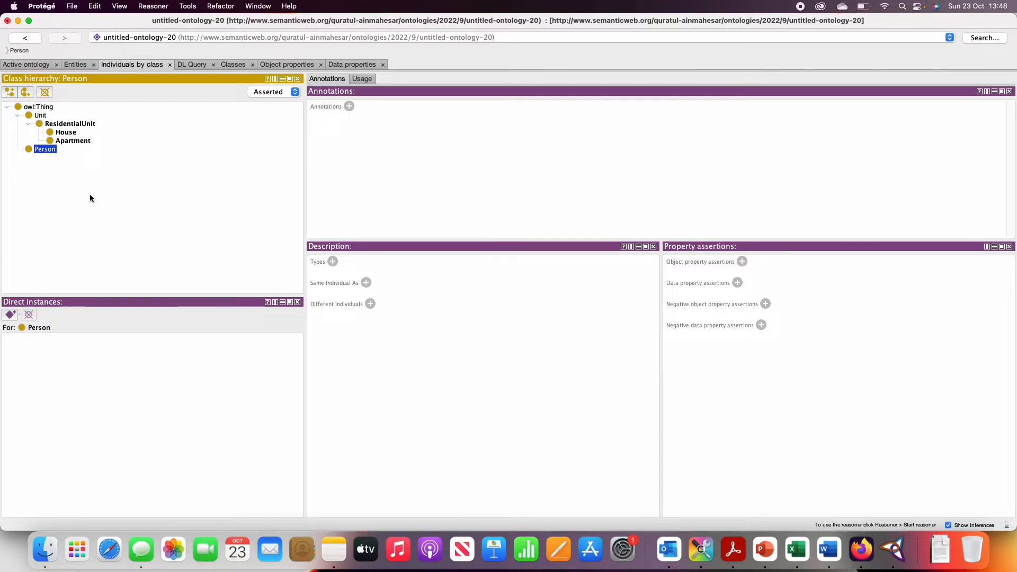
click(10, 316)
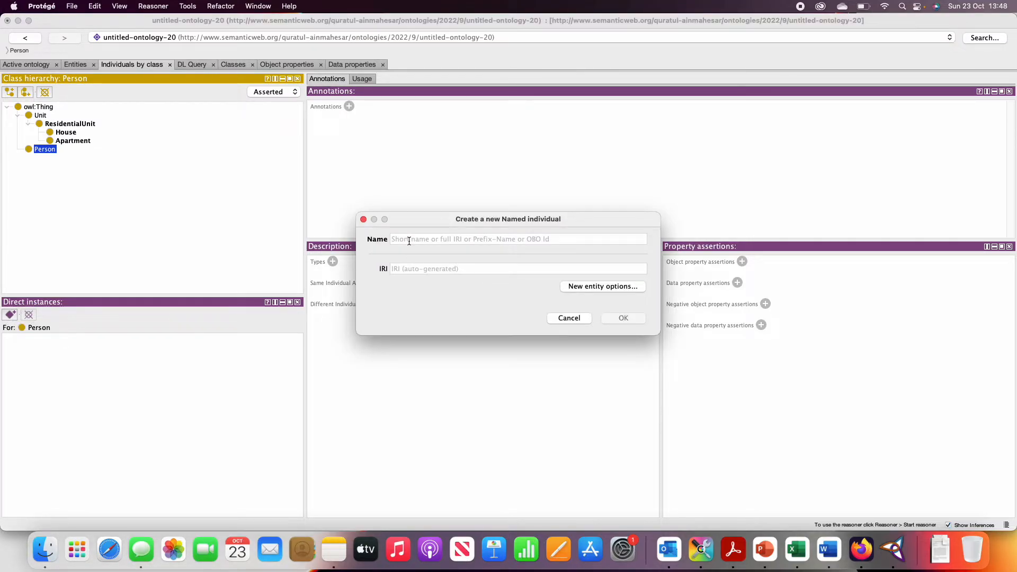
text(Jeff)
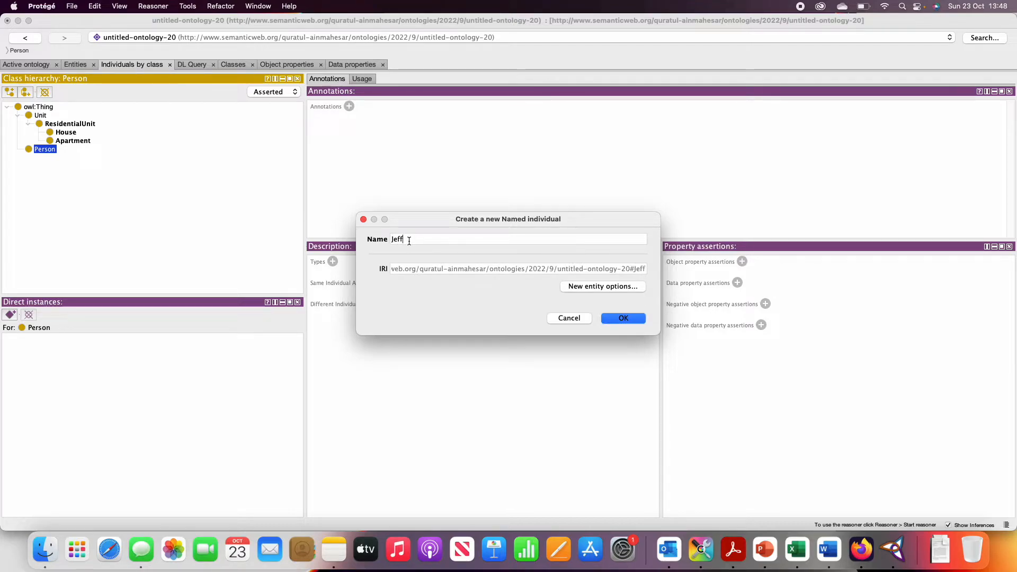
text(Meyer)
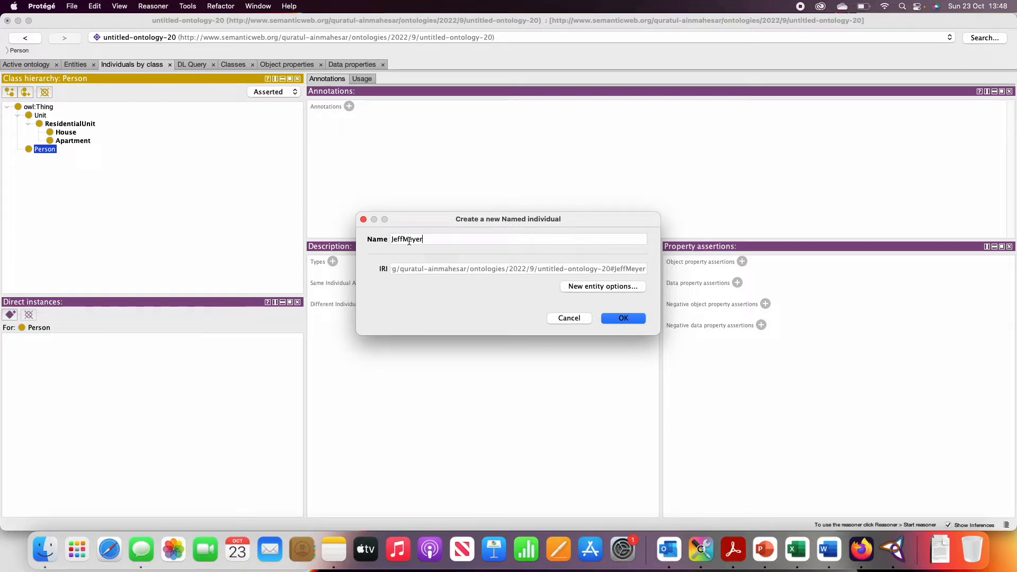
click(616, 319)
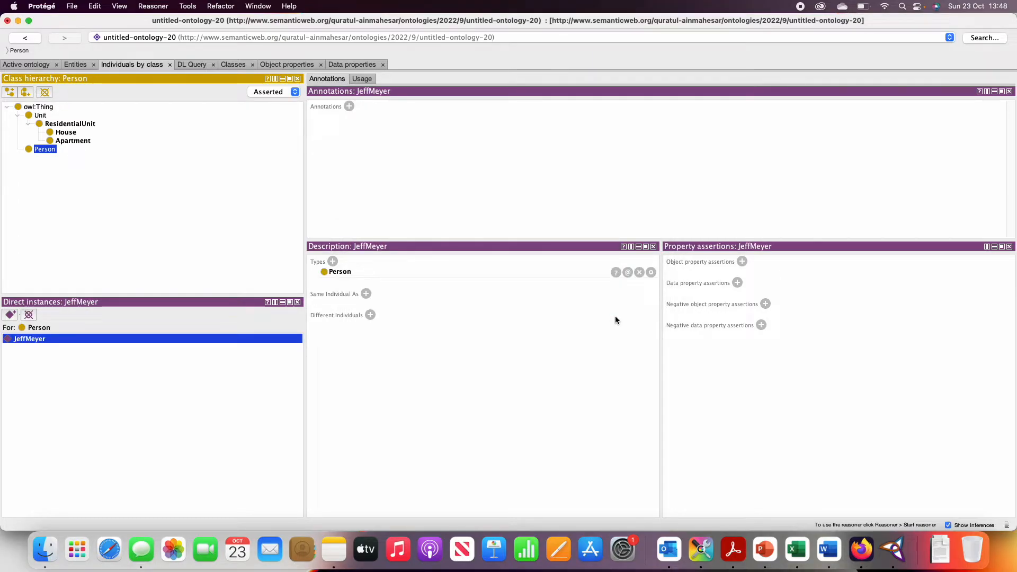
Check the Housing graph in Acrobat and, in Protégé, add an individual named BaronWayApartment to the Apartment class.
click(734, 550)
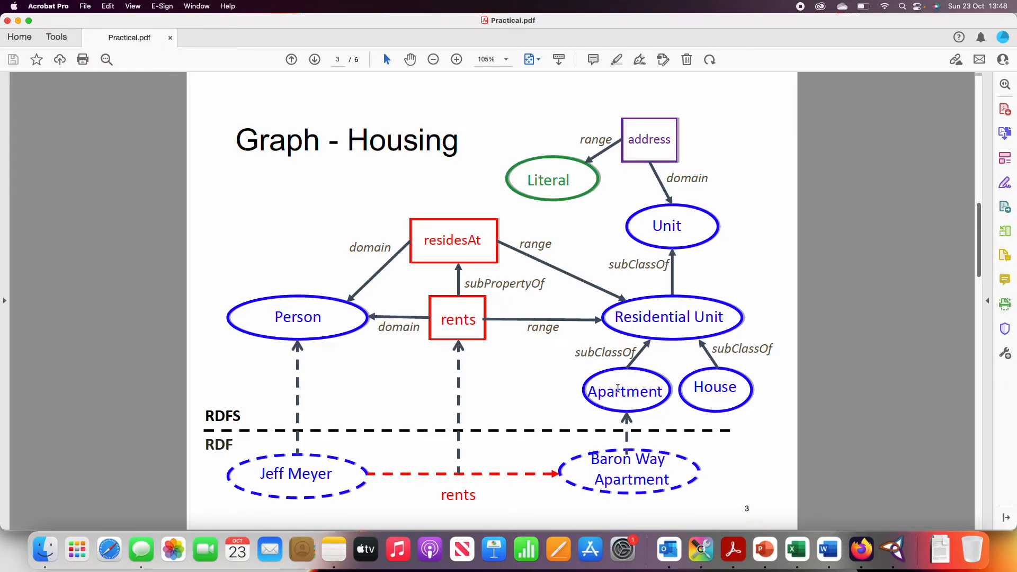
click(893, 550)
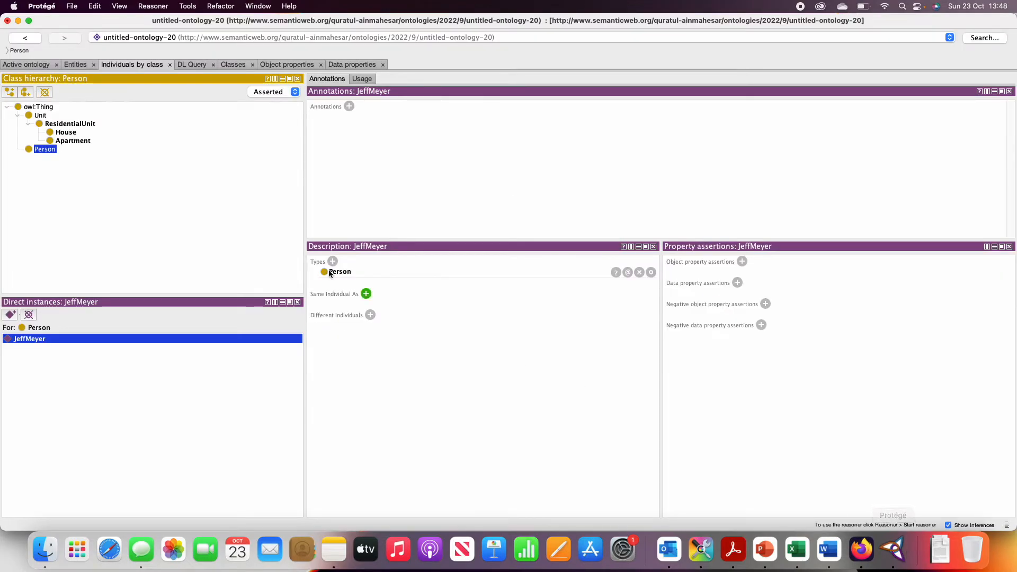
click(71, 142)
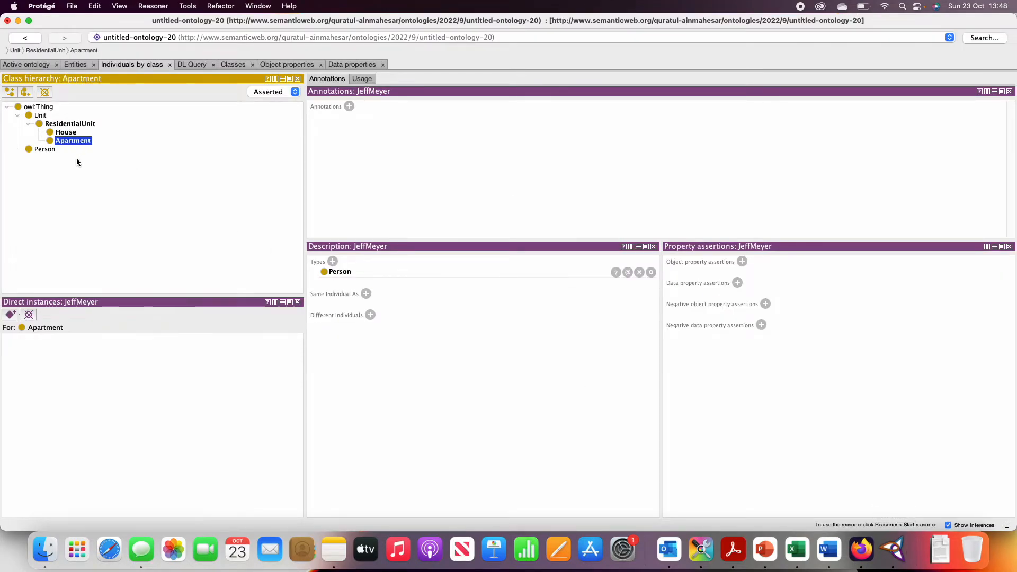
click(11, 316)
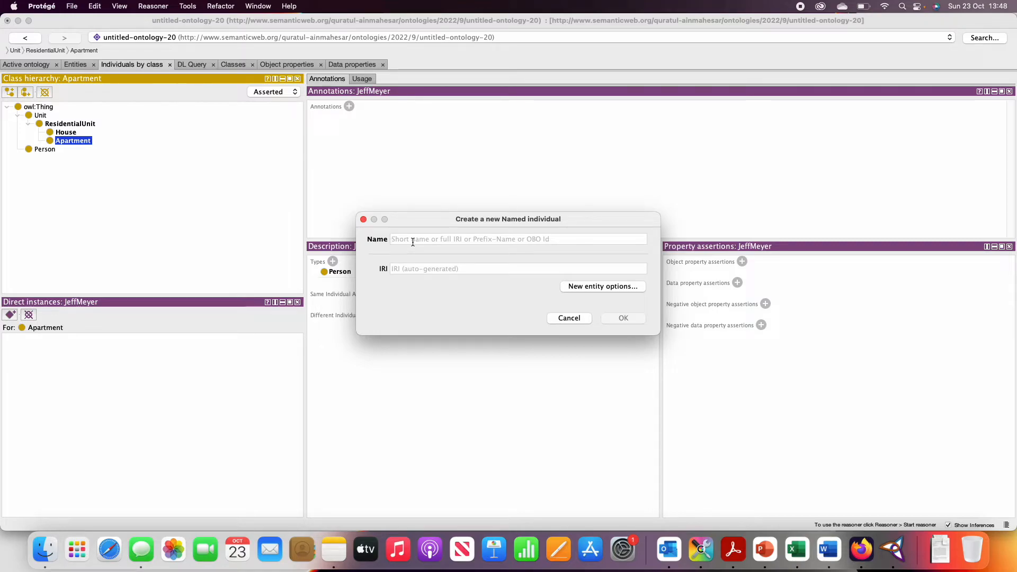
text(BaronWayApartment)
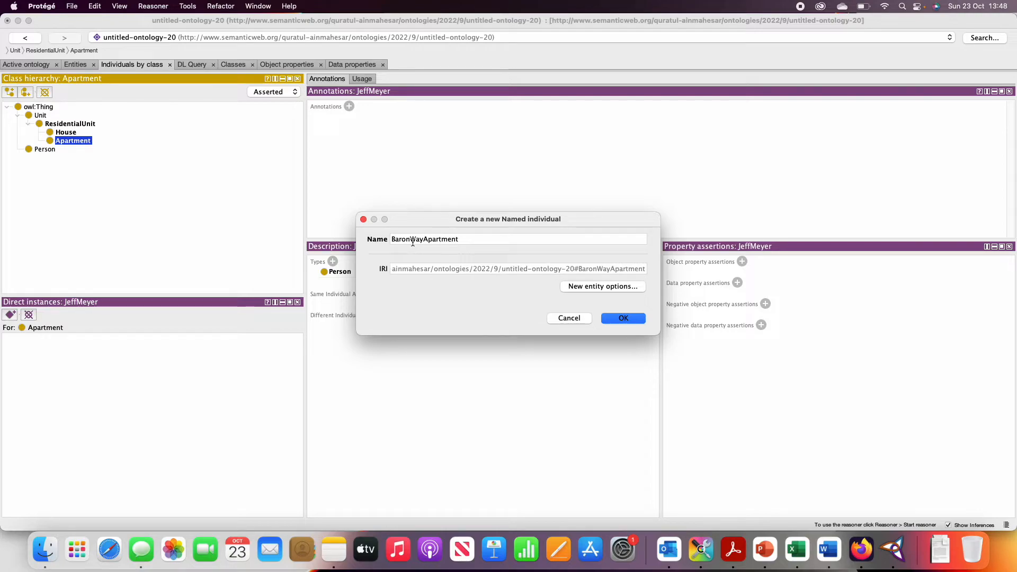
click(614, 318)
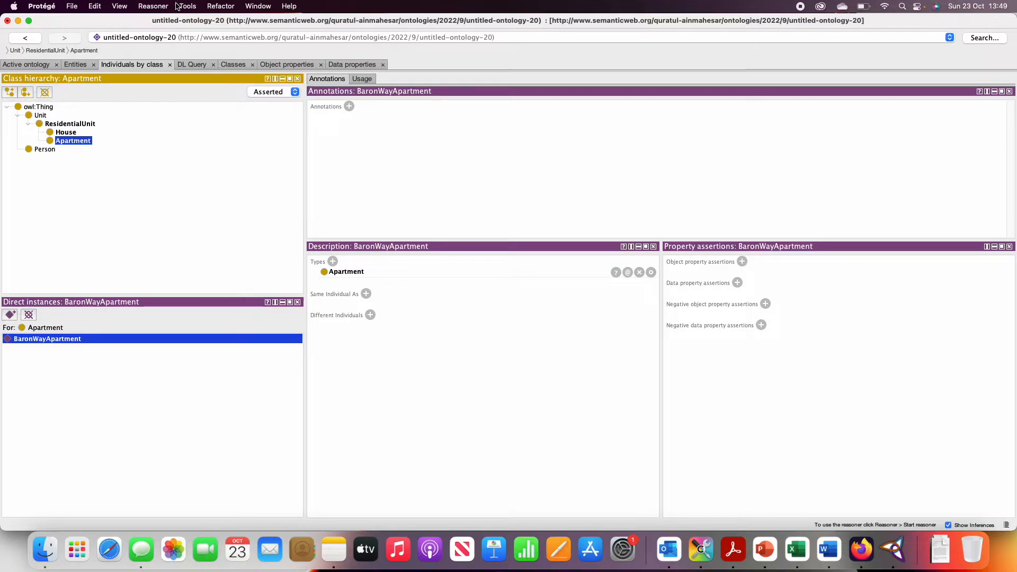
Select HermiT 1.4.3.456 as the reasoner and start it on the ontology.
click(153, 7)
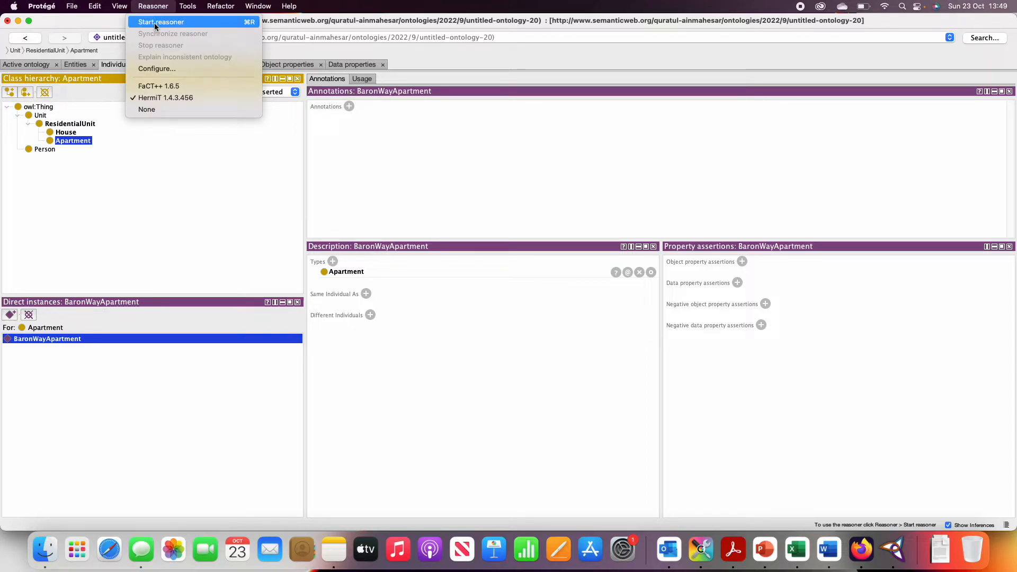
click(157, 108)
click(153, 7)
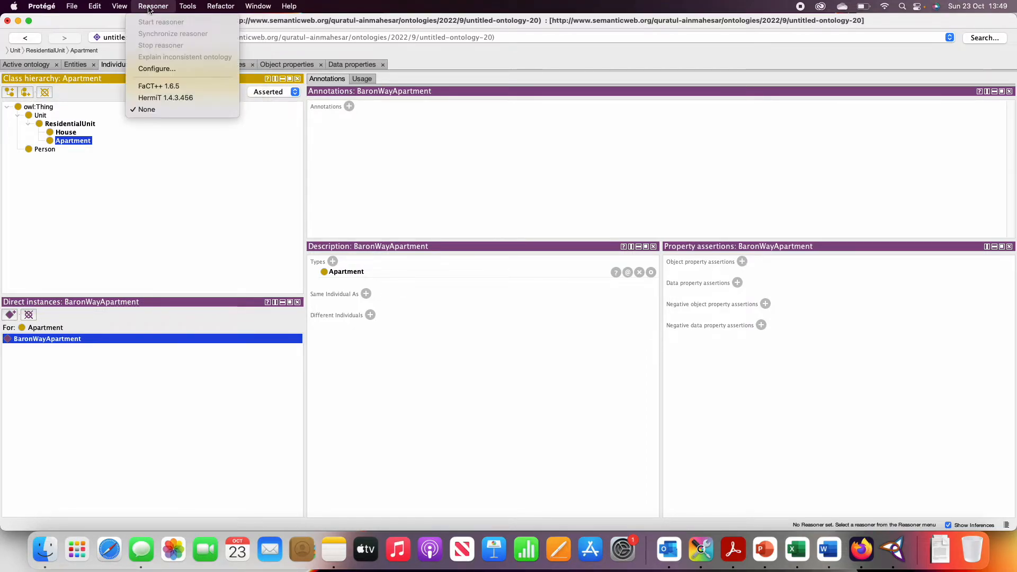
click(154, 99)
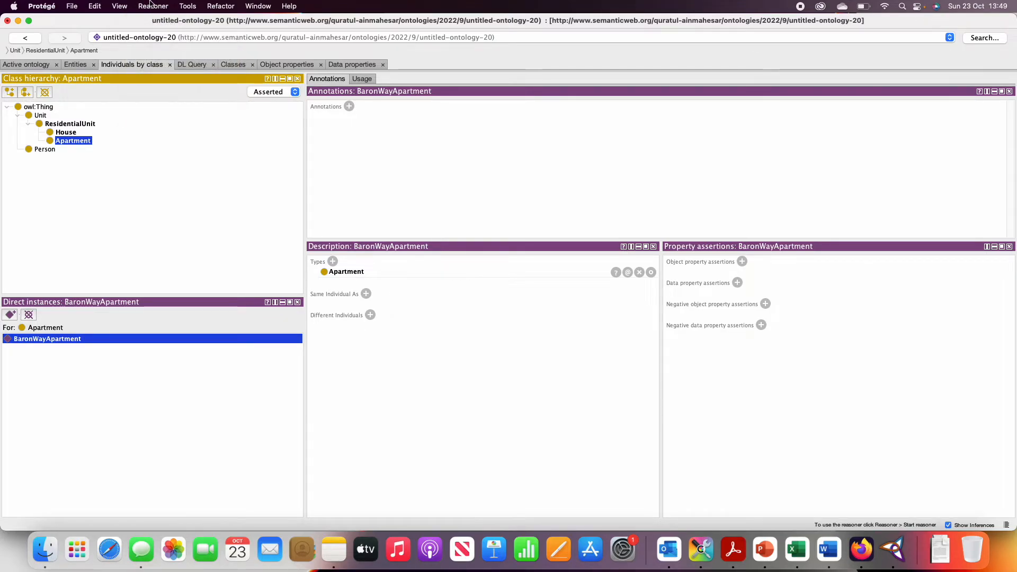
click(153, 6)
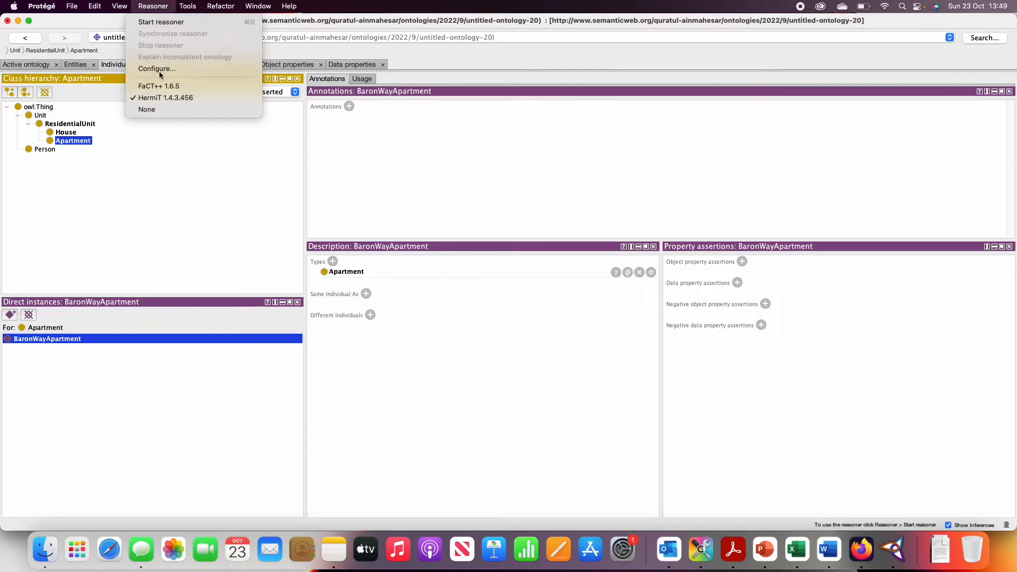
click(158, 21)
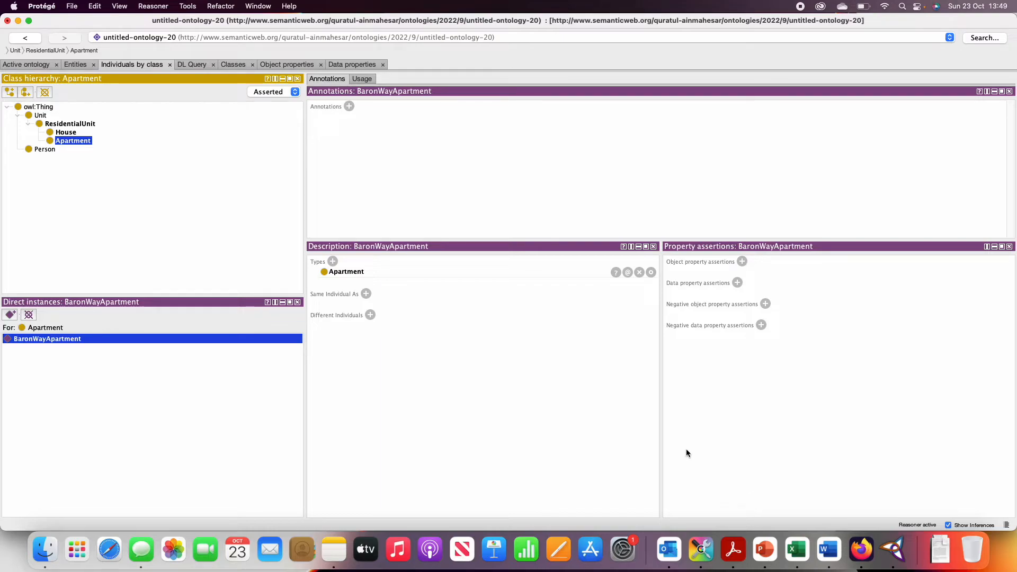
Check the Housing graph in Acrobat and, in Protégé, begin an object property assertion on the Person class's individual using the rents property.
click(732, 549)
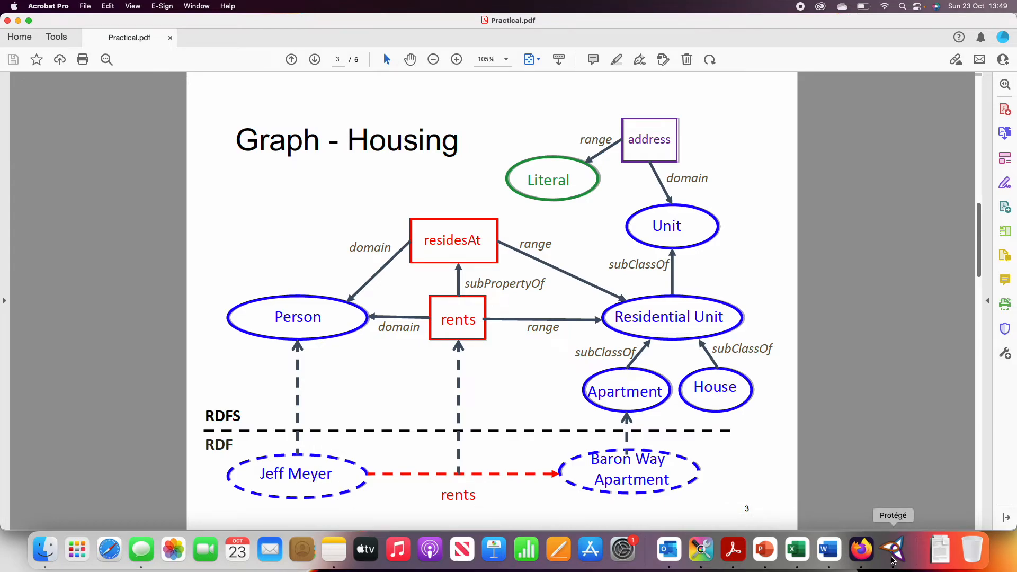
click(894, 550)
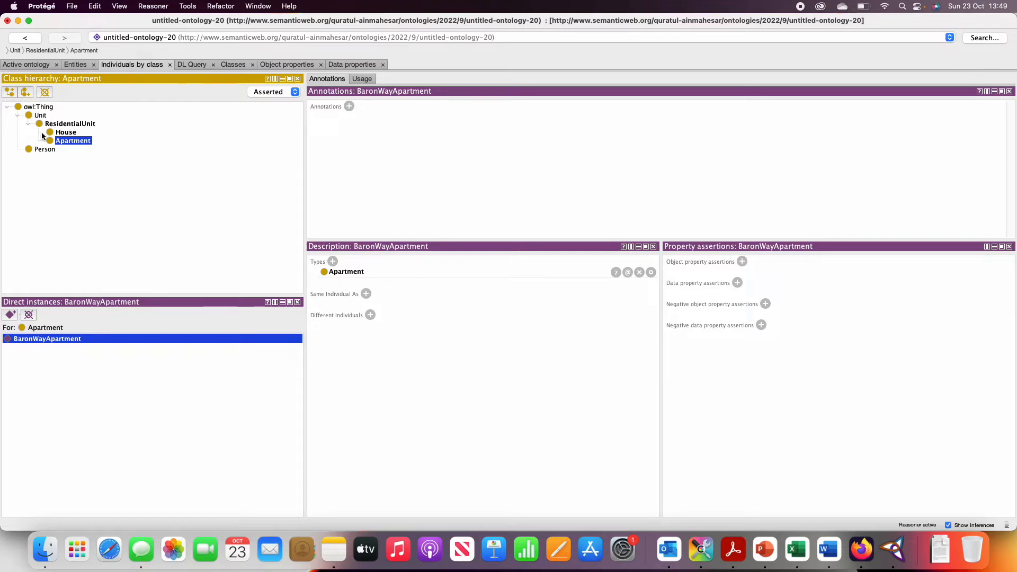
click(39, 150)
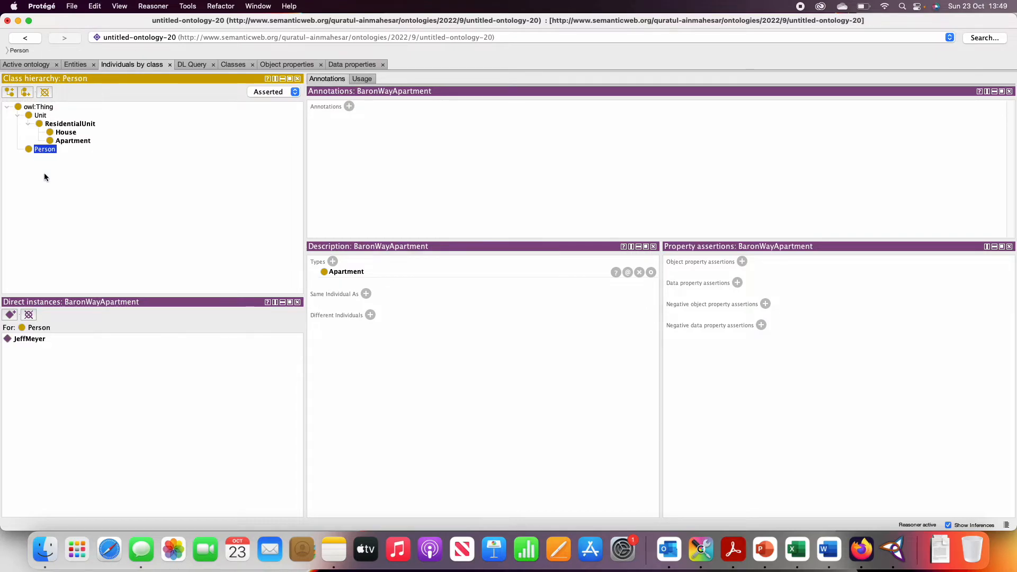
click(23, 339)
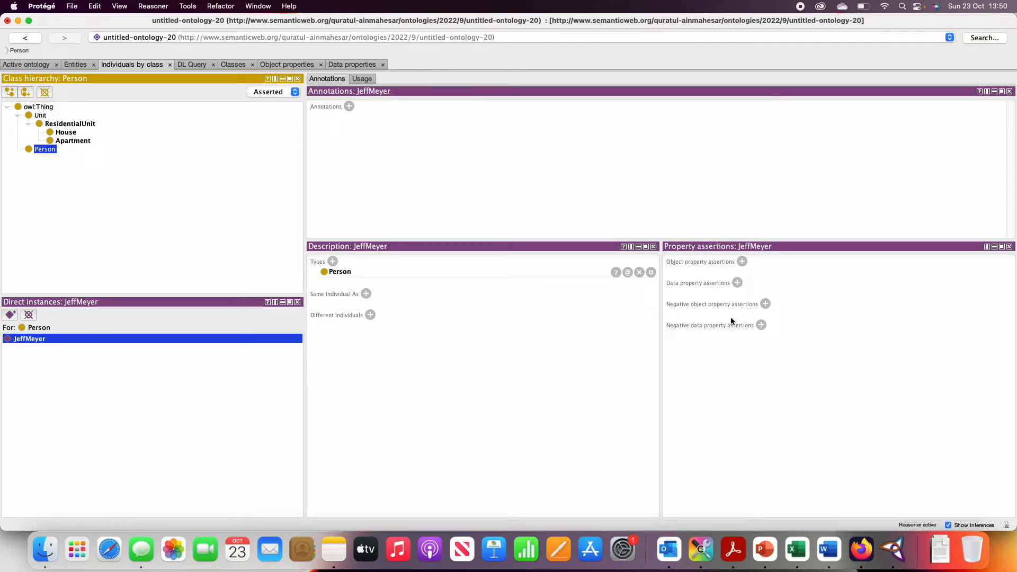
click(743, 263)
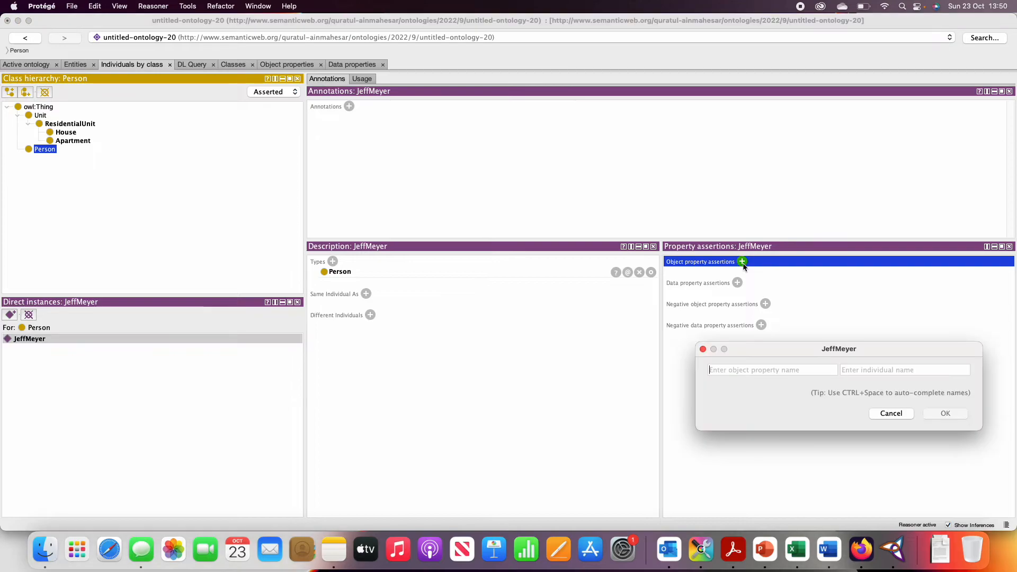
drag(764, 348, 633, 309)
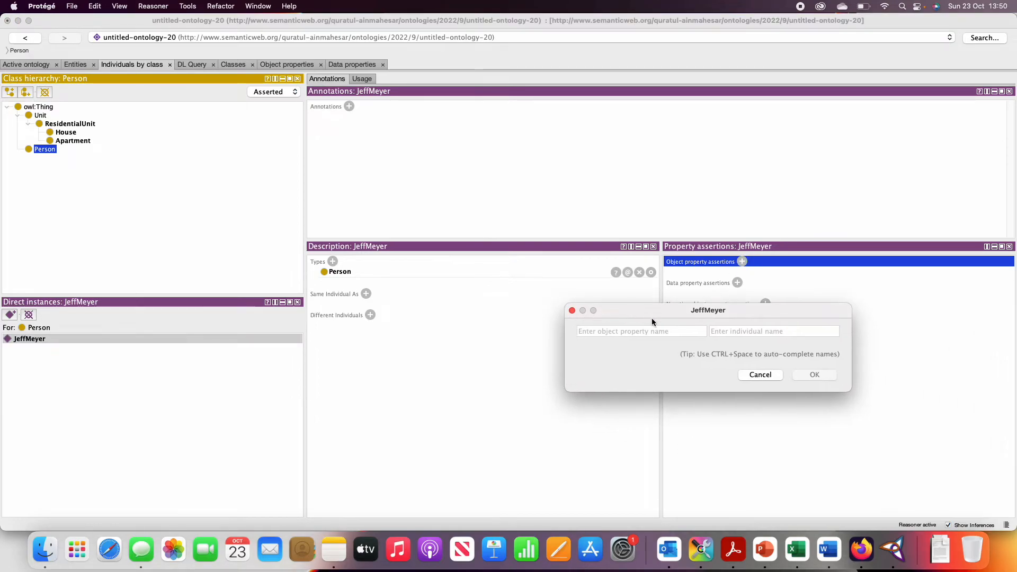
click(734, 551)
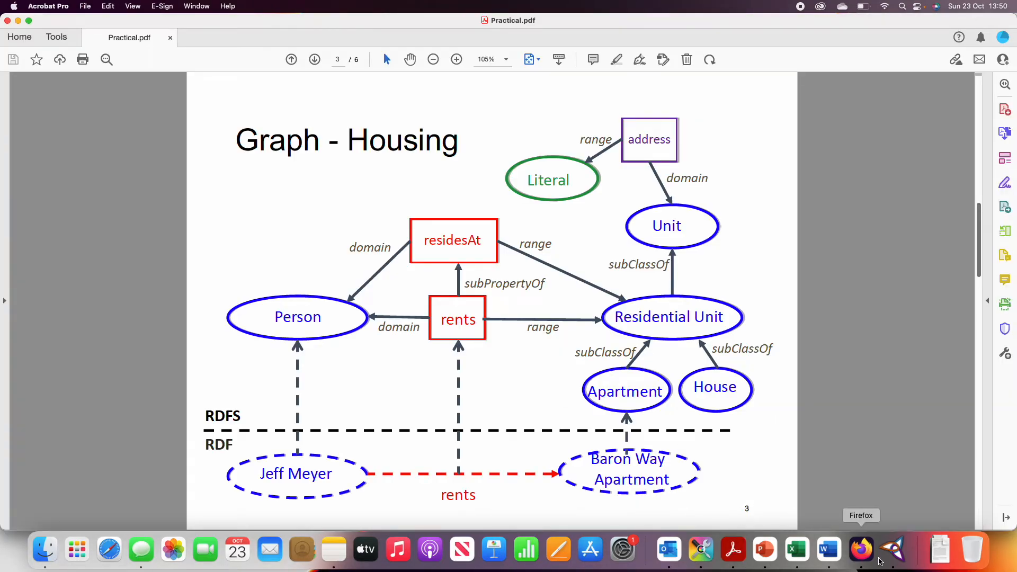
click(894, 551)
text(re)
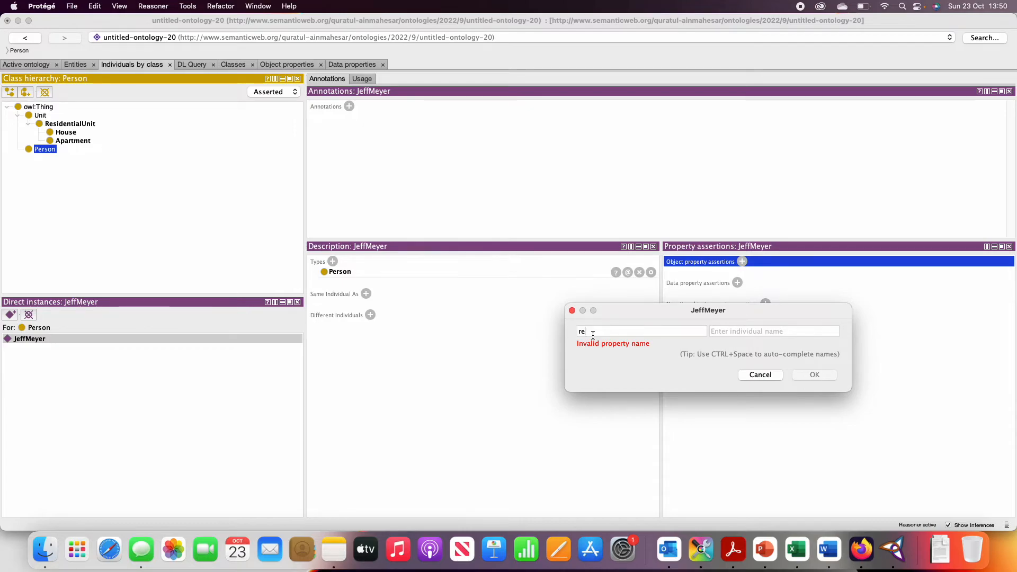
key(ctrl+space)
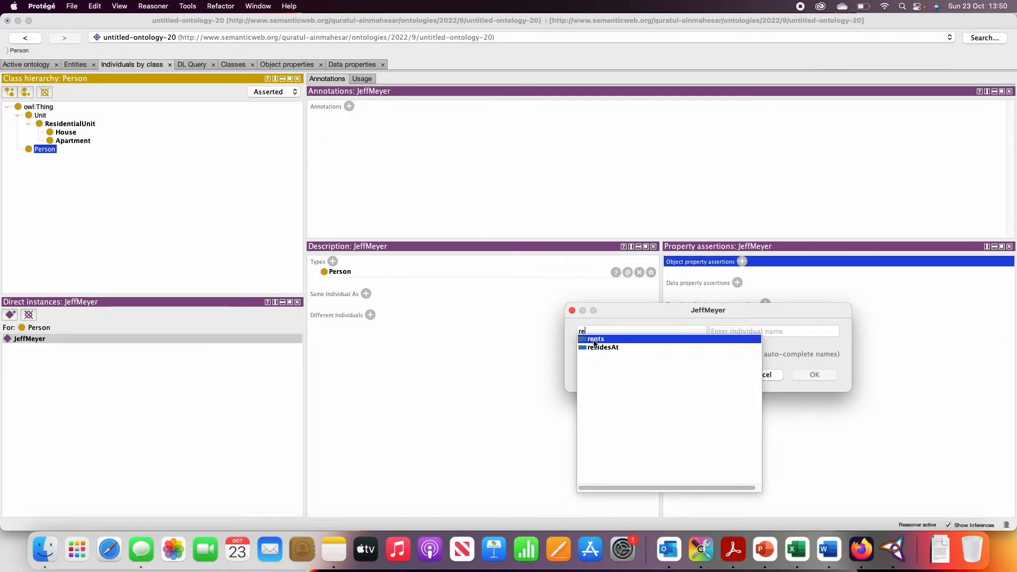
click(595, 340)
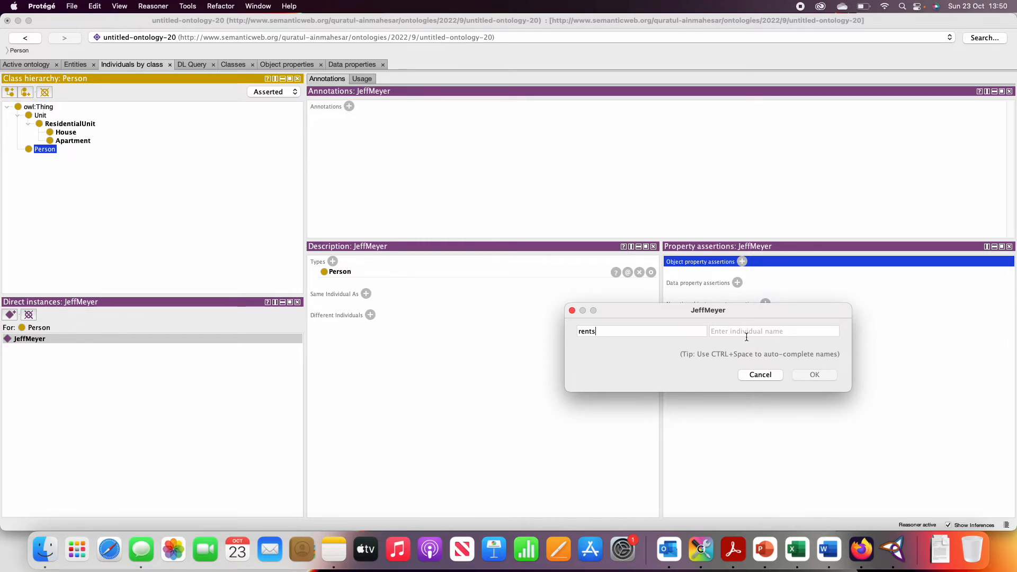
click(739, 550)
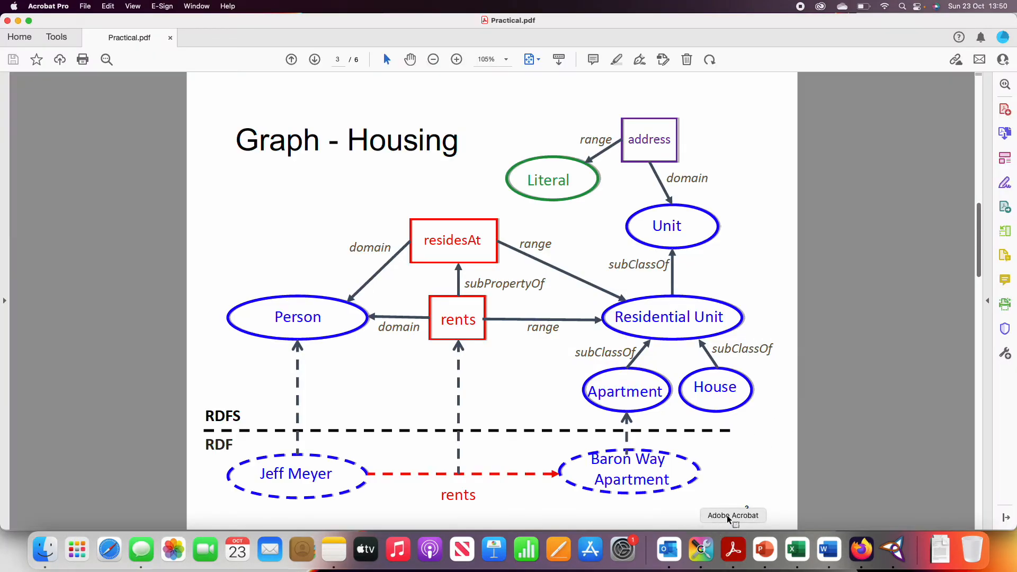